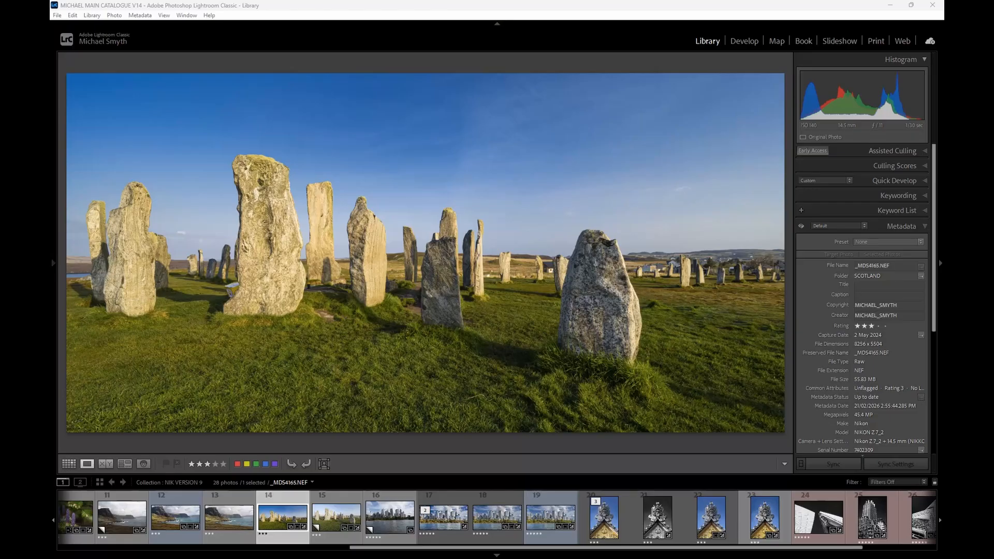
{"action": "right_click", "coordinate": [493, 180]}
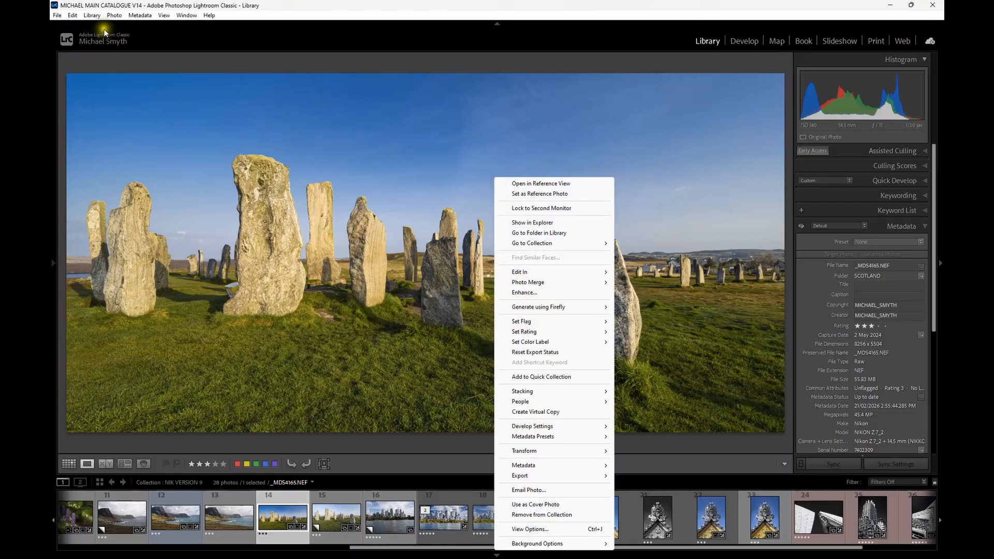
{"action": "mouse_move", "coordinate": [544, 272]}
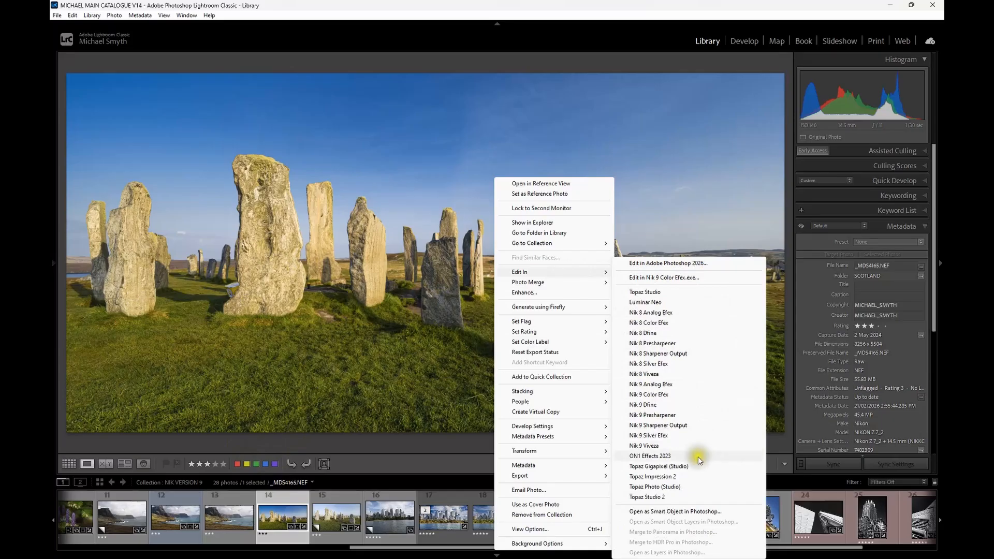
{"action": "left_click", "coordinate": [643, 397]}
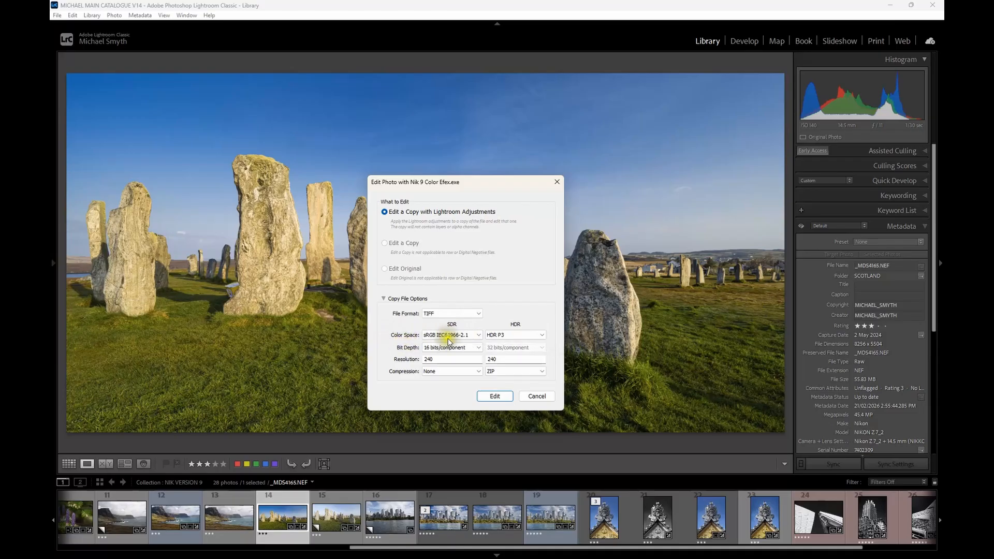
{"action": "left_click", "coordinate": [479, 335]}
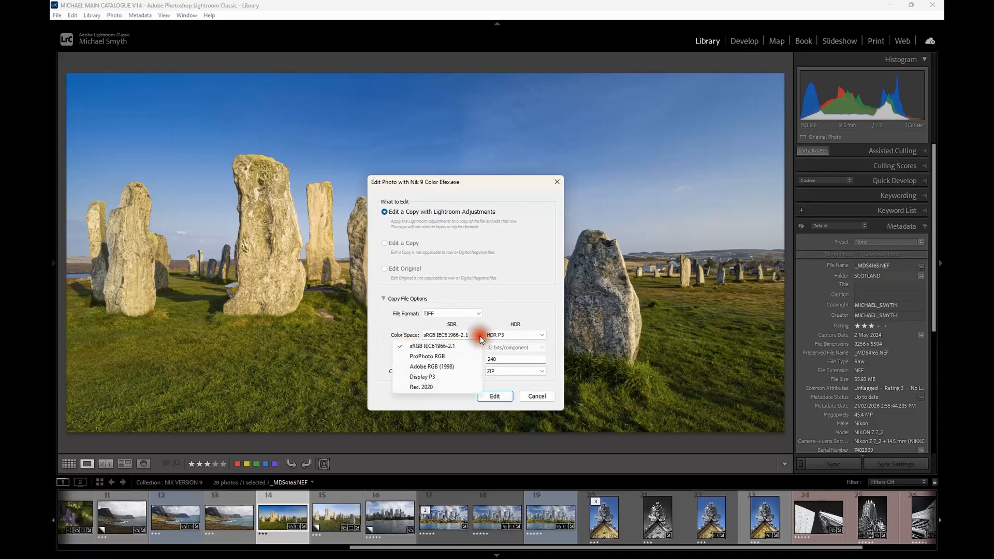
{"action": "left_click", "coordinate": [459, 357]}
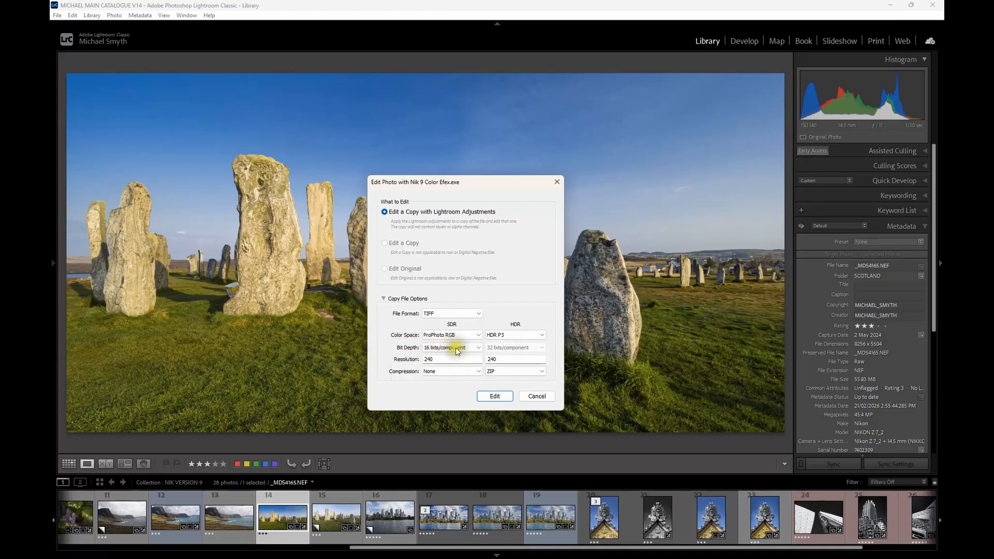
{"action": "double_click", "coordinate": [430, 359]}
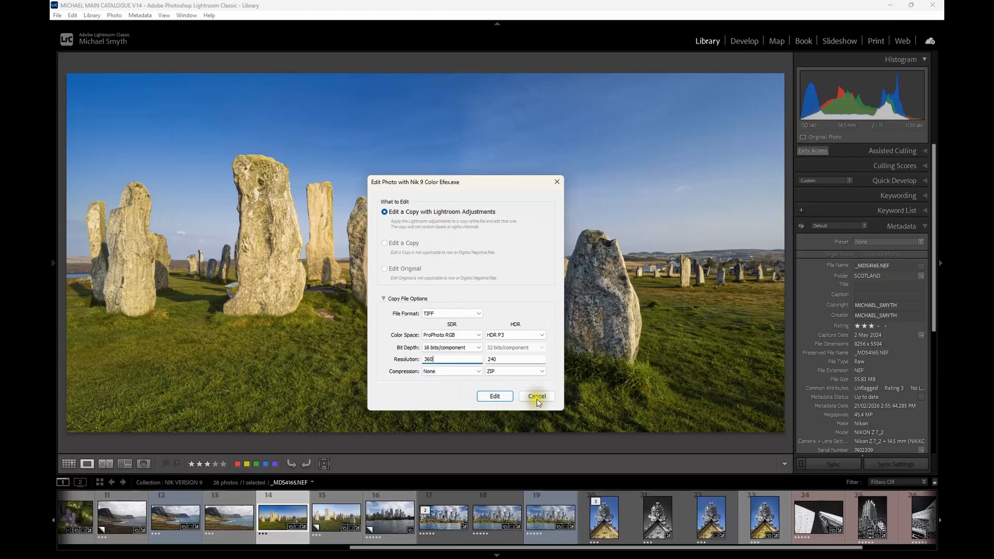
{"action": "left_click", "coordinate": [537, 397]}
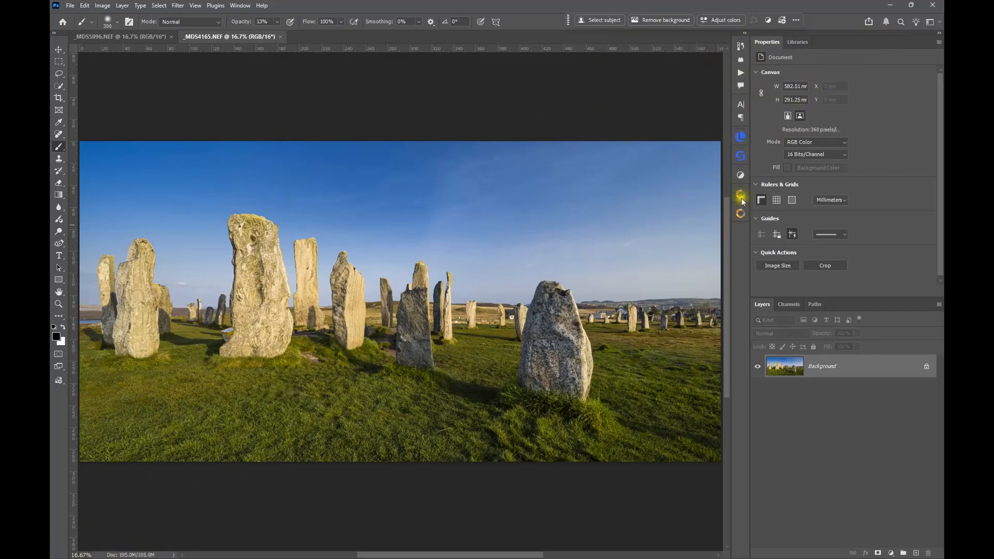
Open the standing-stones photo from Photoshop in Nik 9 Color Efex and move the before/after divider onto the tallest stone
{"action": "left_click", "coordinate": [741, 216]}
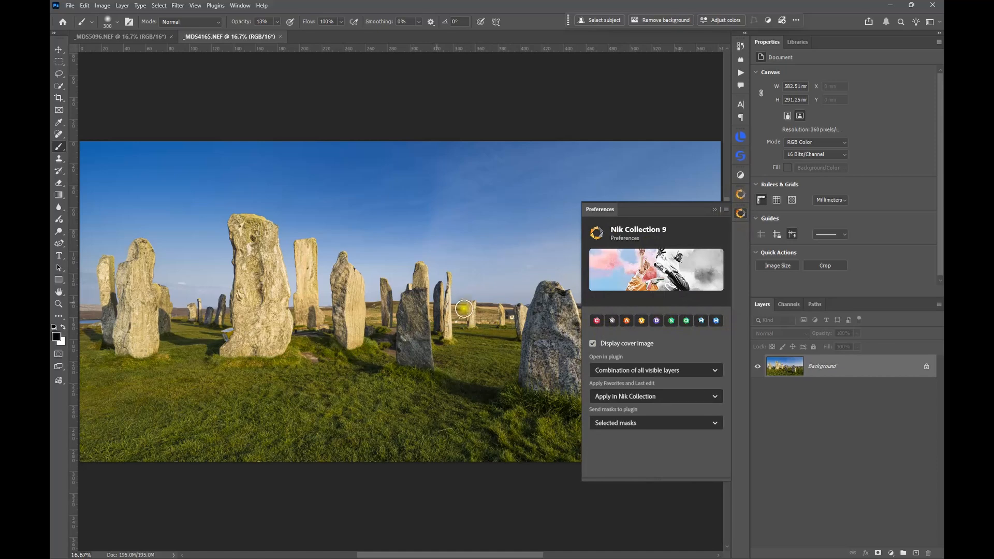
{"action": "left_click", "coordinate": [598, 321]}
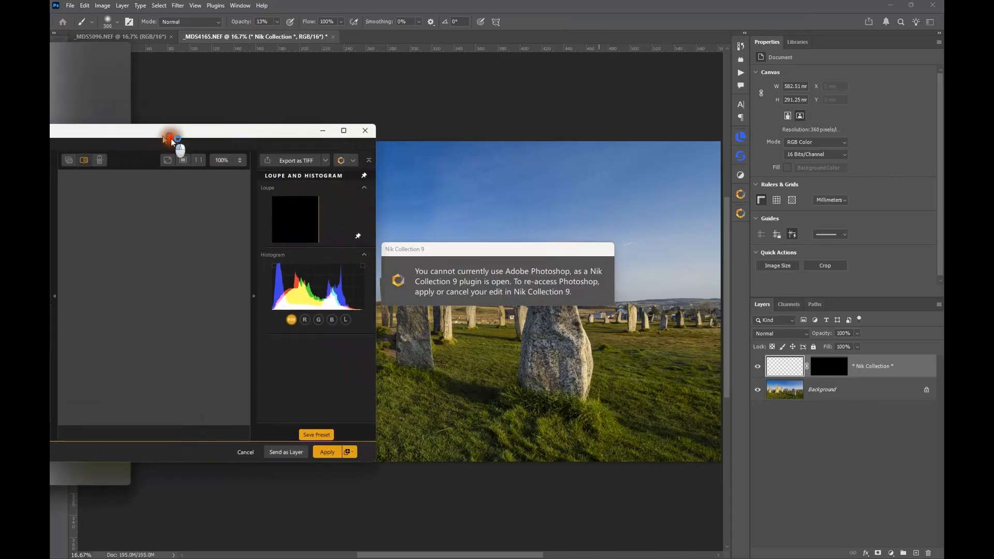
{"action": "left_click_drag", "start_coordinate": [171, 140], "coordinate": [506, 5]}
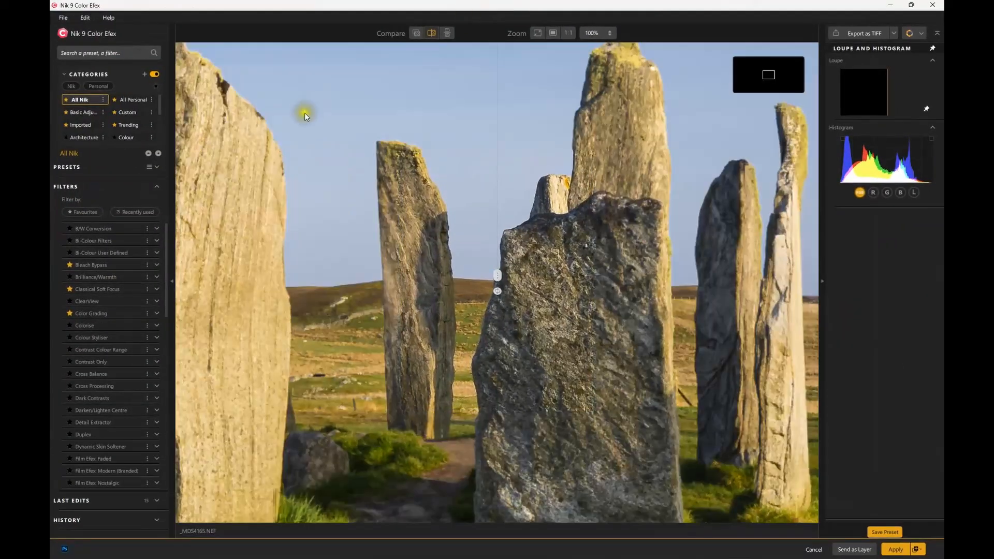
{"action": "scroll", "coordinate": [439, 151], "scroll_direction": "down", "scroll_amount": 2}
{"action": "scroll", "coordinate": [427, 168], "scroll_direction": "down", "scroll_amount": 2}
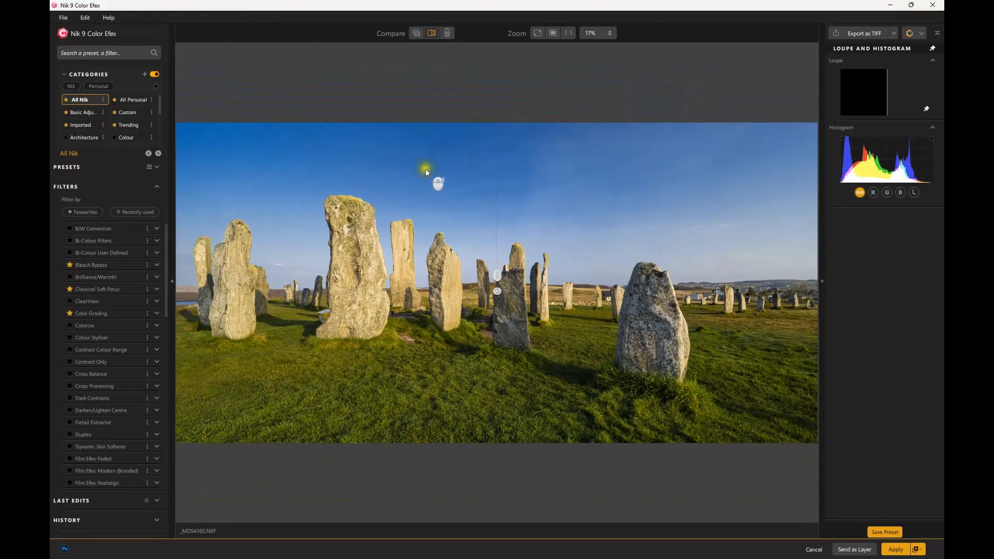
{"action": "scroll", "coordinate": [486, 185], "scroll_direction": "up", "scroll_amount": 1}
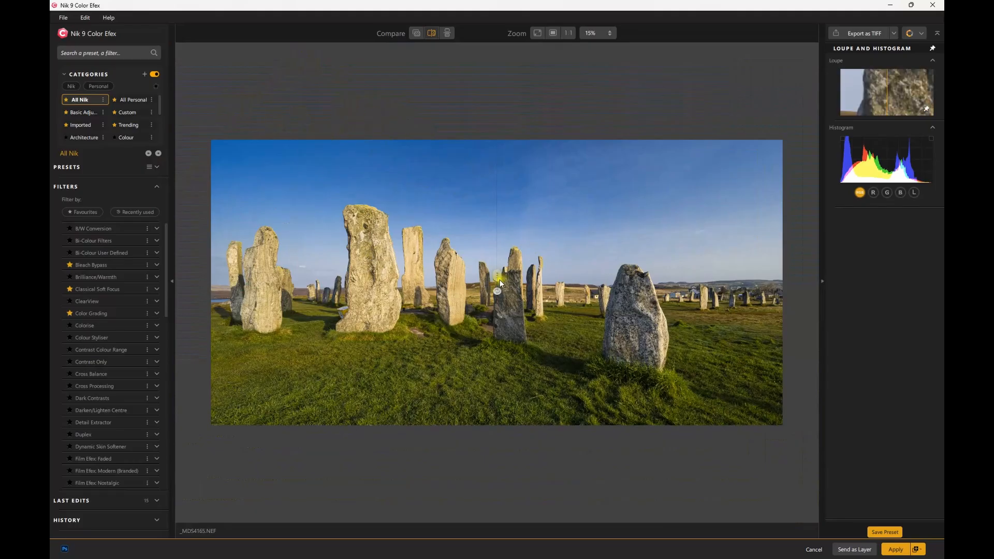
{"action": "left_click_drag", "start_coordinate": [496, 276], "coordinate": [363, 258]}
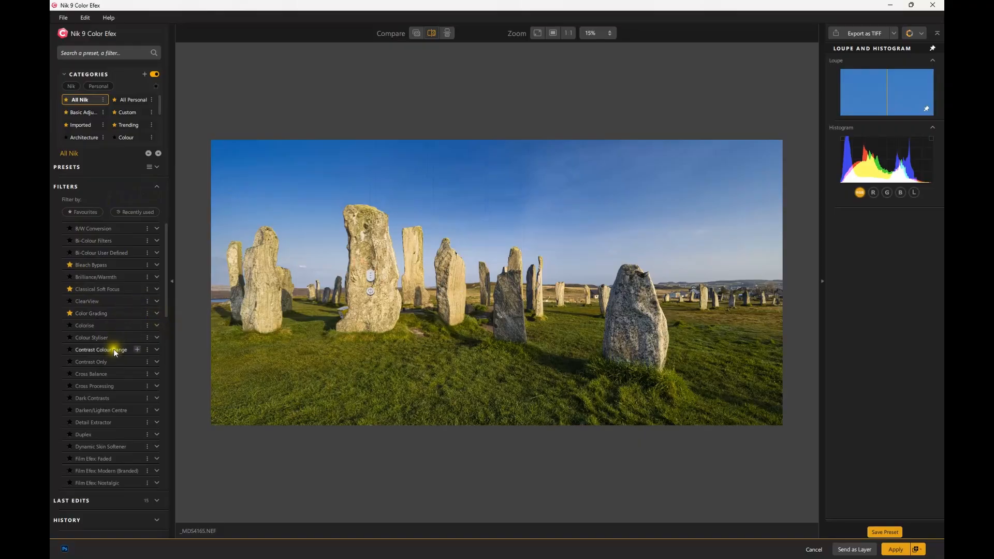
Look through the filter list and preview the Midnight filter's 01 - Neutral preset
{"action": "scroll", "coordinate": [113, 350], "scroll_direction": "down", "scroll_amount": 3}
{"action": "scroll", "coordinate": [115, 355], "scroll_direction": "down", "scroll_amount": 6}
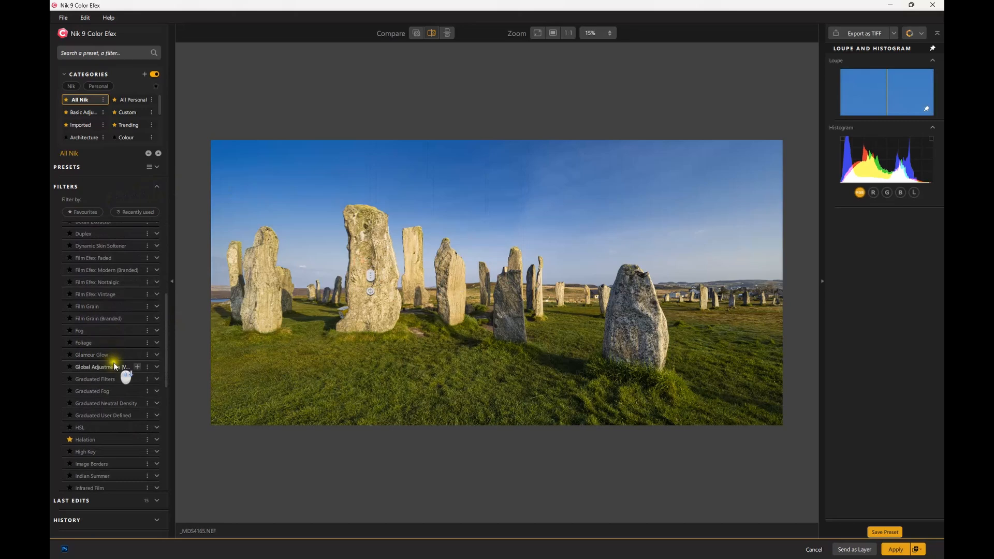
{"action": "scroll", "coordinate": [113, 362], "scroll_direction": "down", "scroll_amount": 4}
{"action": "scroll", "coordinate": [113, 363], "scroll_direction": "down", "scroll_amount": 3}
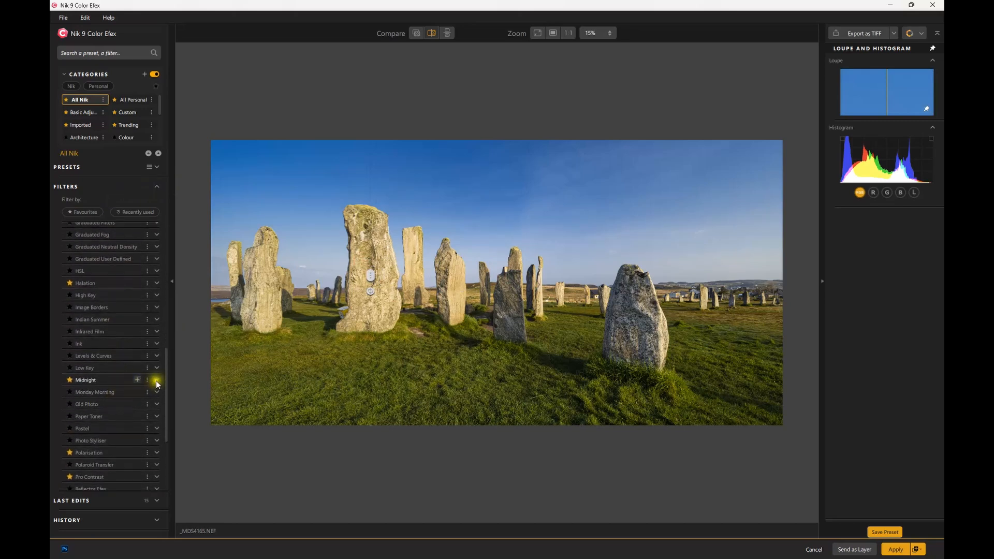
{"action": "left_click", "coordinate": [157, 382]}
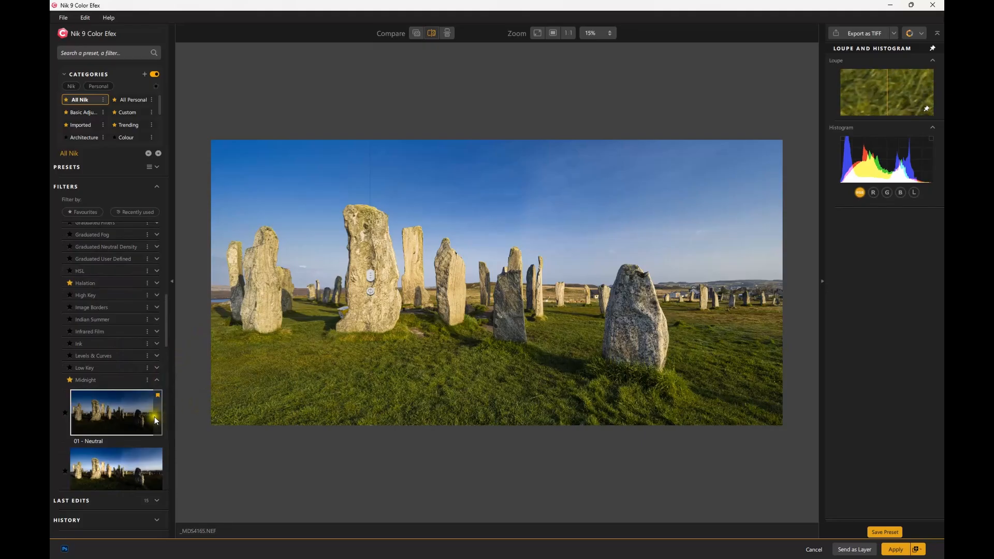
{"action": "left_click", "coordinate": [112, 422]}
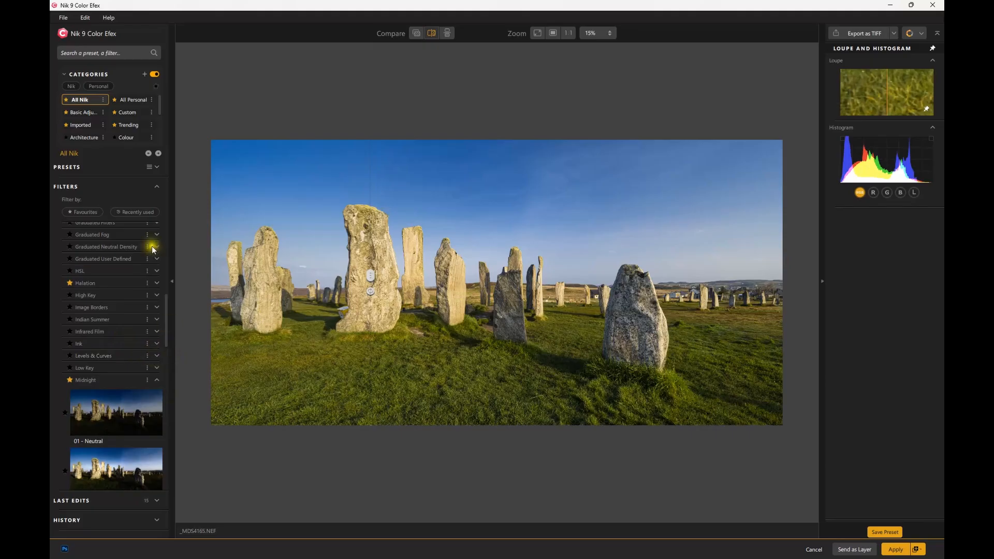
Preview the Halation filter's presets on the photo, including 01 - Classic Halation and 02 - Light Halation
{"action": "scroll", "coordinate": [144, 302], "scroll_direction": "up", "scroll_amount": 1}
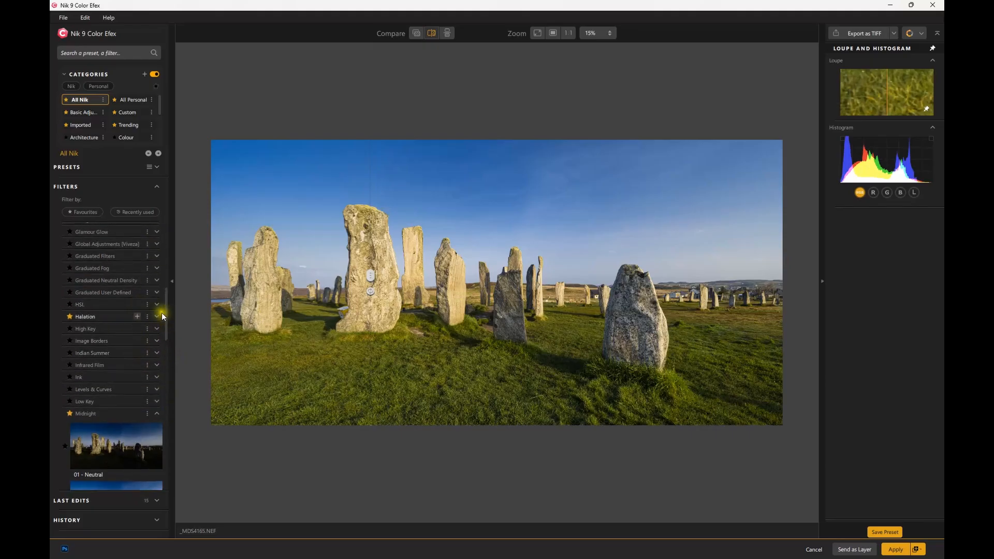
{"action": "left_click", "coordinate": [159, 316]}
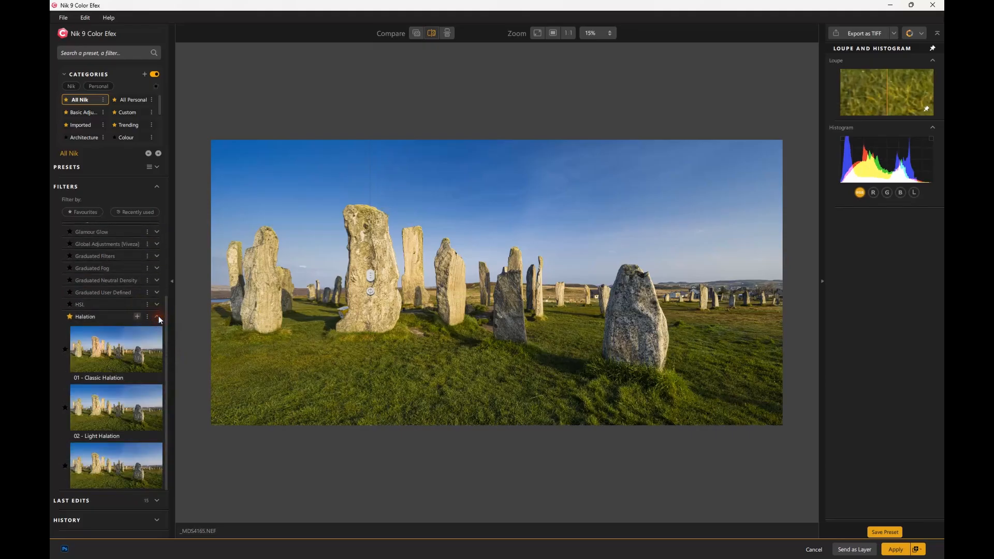
{"action": "left_click", "coordinate": [132, 347]}
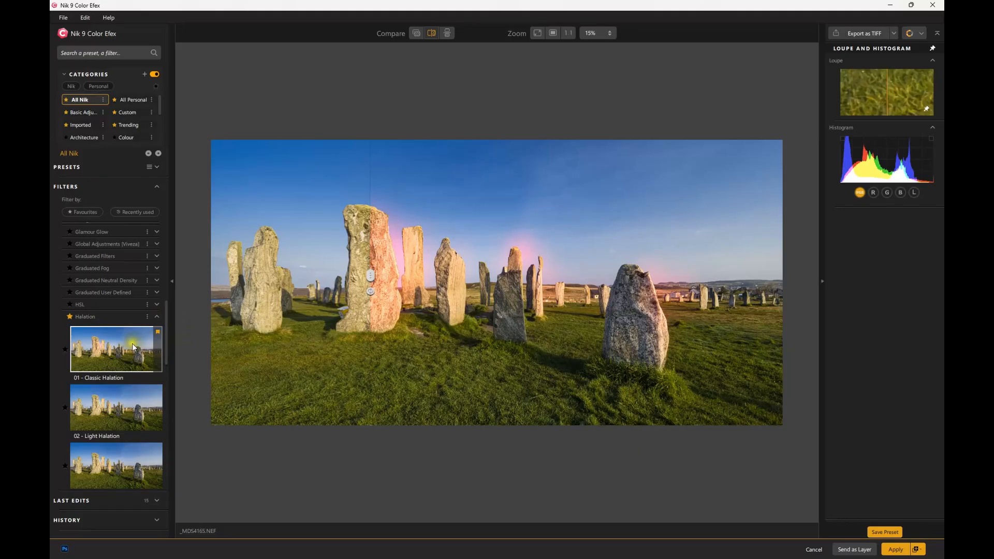
{"action": "left_click", "coordinate": [119, 411]}
{"action": "left_click", "coordinate": [135, 447]}
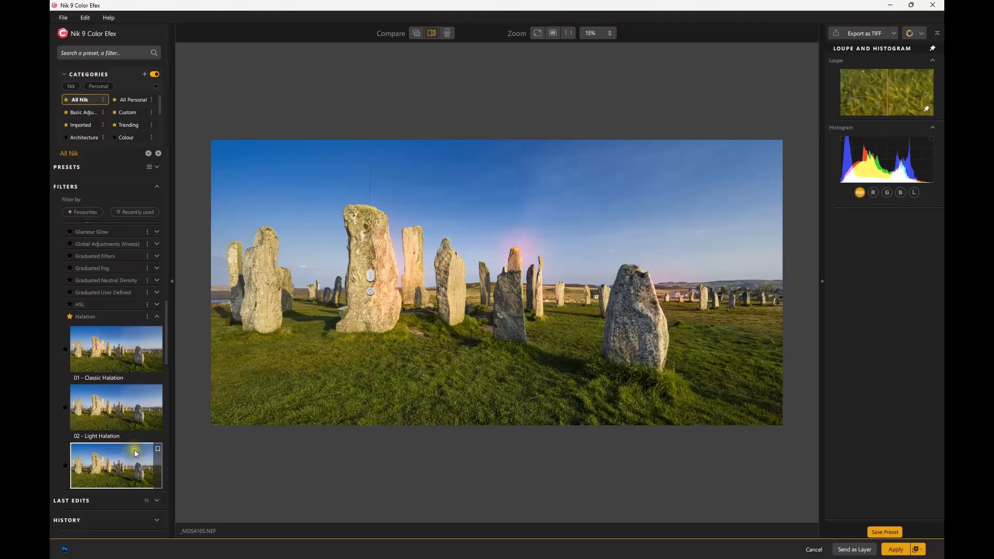
{"action": "left_click", "coordinate": [138, 339]}
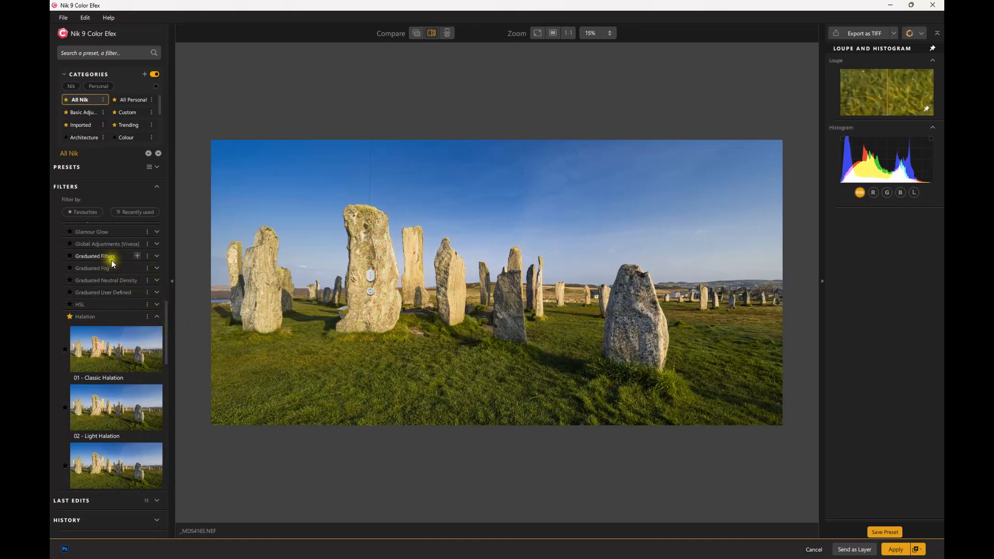
Apply the Tonal Contrast filter's 01 - Default preset and shift the before/after divider to the photo's leftmost stones
{"action": "scroll", "coordinate": [113, 274], "scroll_direction": "down", "scroll_amount": 10}
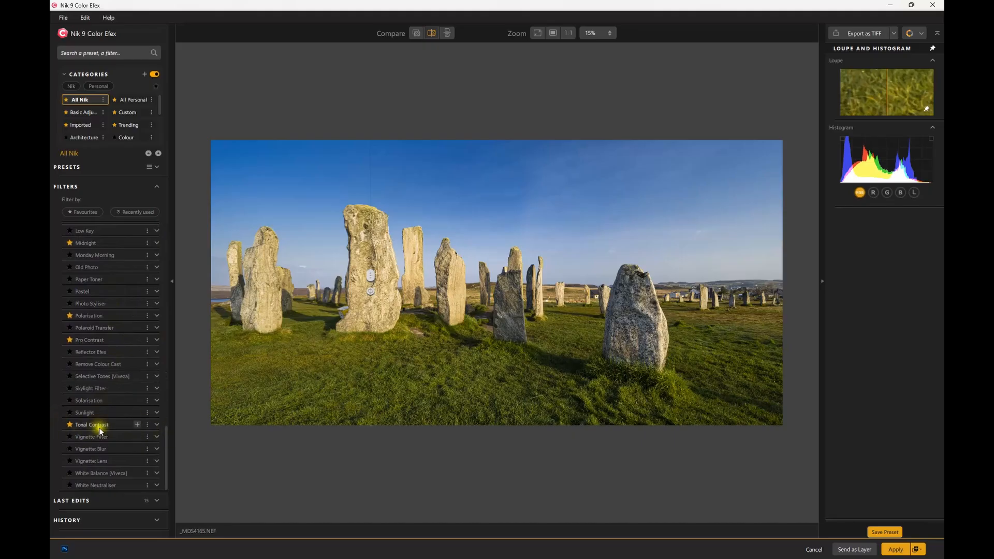
{"action": "left_click", "coordinate": [156, 427]}
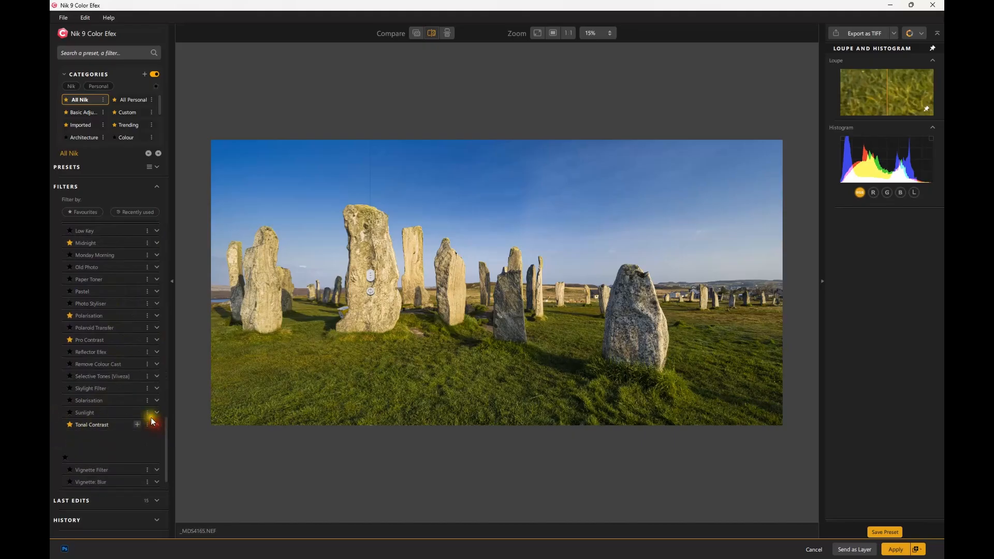
{"action": "scroll", "coordinate": [139, 411], "scroll_direction": "down", "scroll_amount": 5}
{"action": "scroll", "coordinate": [135, 399], "scroll_direction": "up", "scroll_amount": 3}
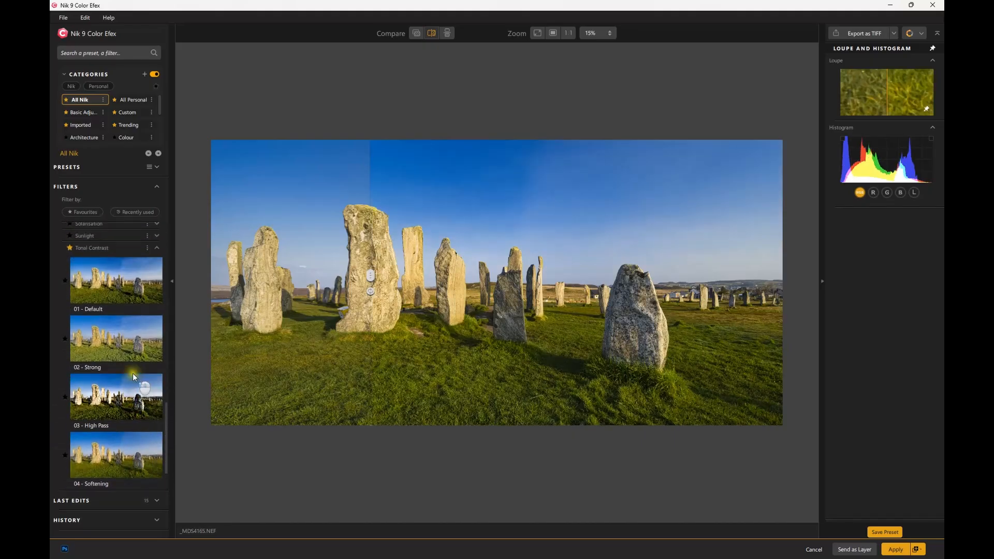
{"action": "left_click", "coordinate": [116, 309]}
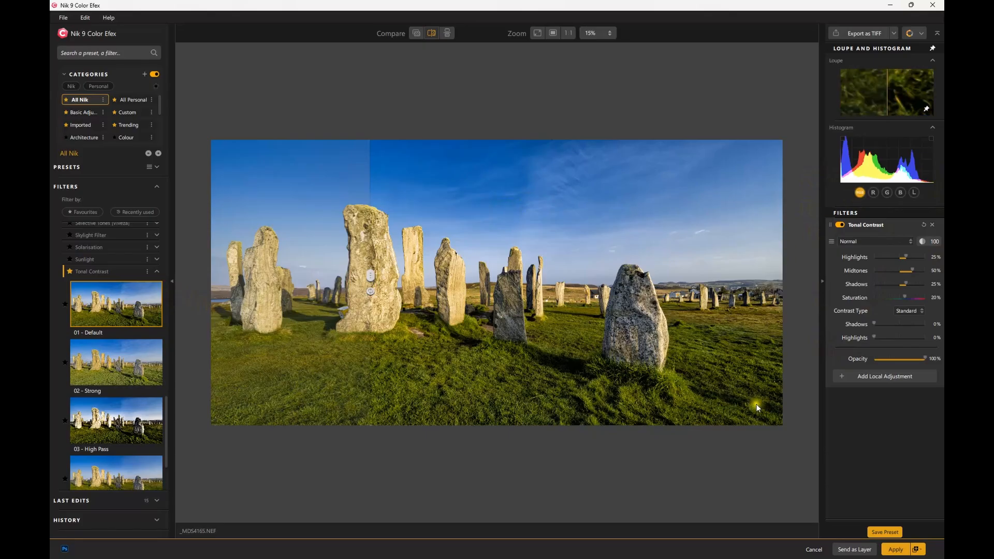
{"action": "left_click_drag", "start_coordinate": [371, 276], "coordinate": [244, 247]}
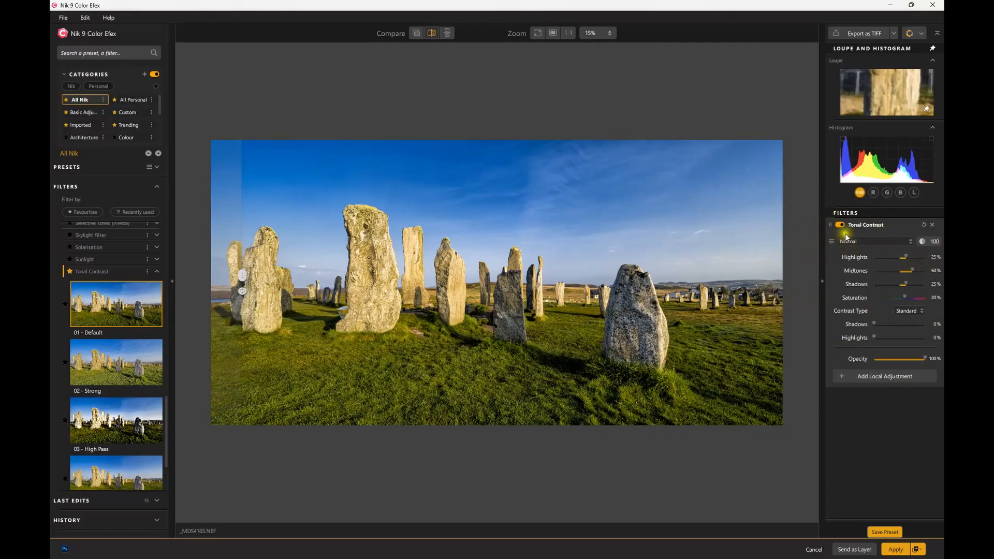
Set the Tonal Contrast filter's blending mode to Soft Light and its opacity to 32%
{"action": "left_click", "coordinate": [909, 242]}
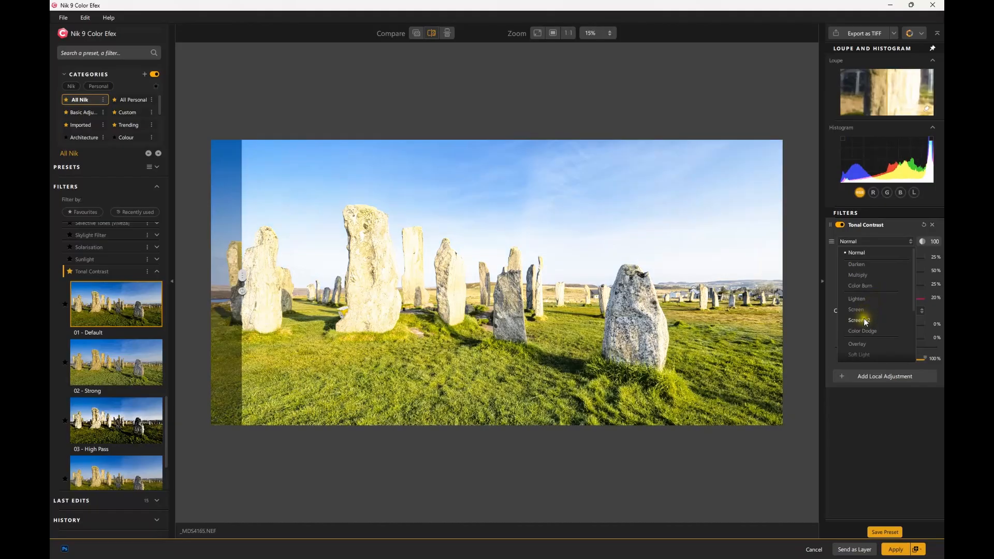
{"action": "scroll", "coordinate": [862, 340], "scroll_direction": "down", "scroll_amount": 1}
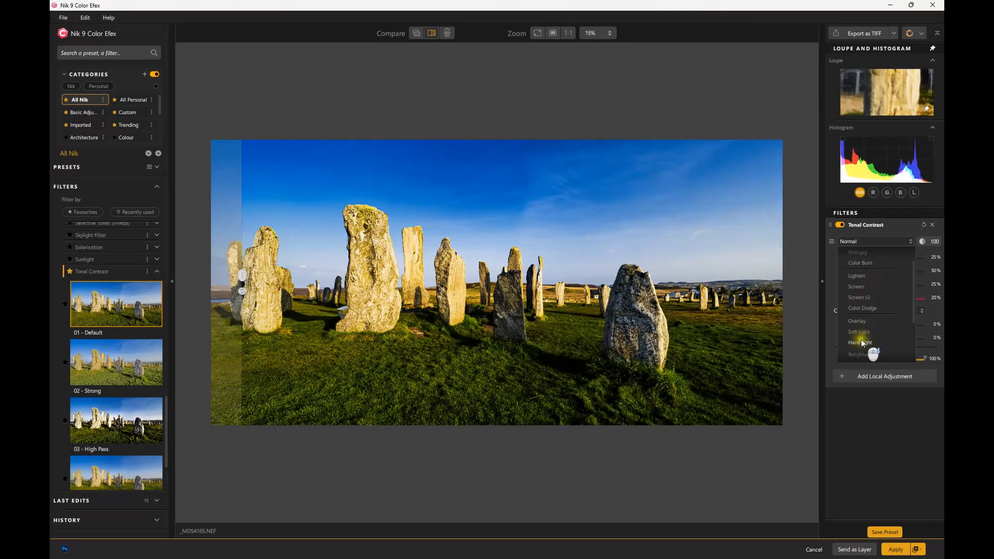
{"action": "scroll", "coordinate": [862, 339], "scroll_direction": "down", "scroll_amount": 1}
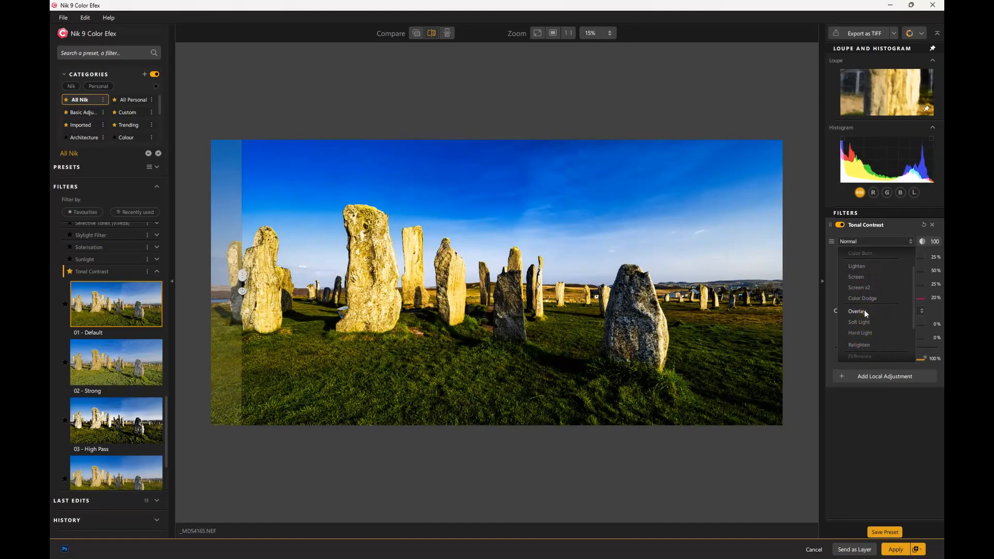
{"action": "left_click", "coordinate": [859, 322]}
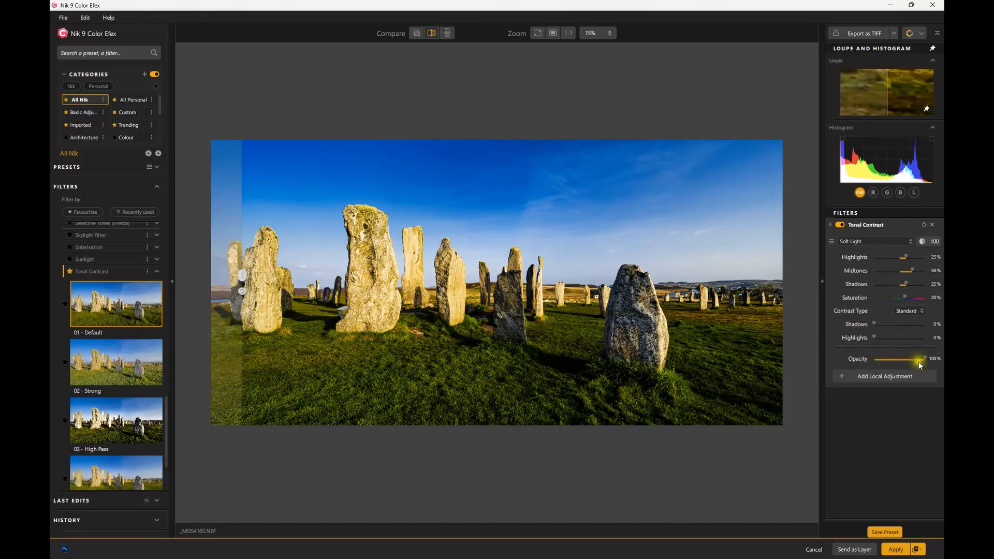
{"action": "left_click_drag", "start_coordinate": [927, 357], "coordinate": [890, 356]}
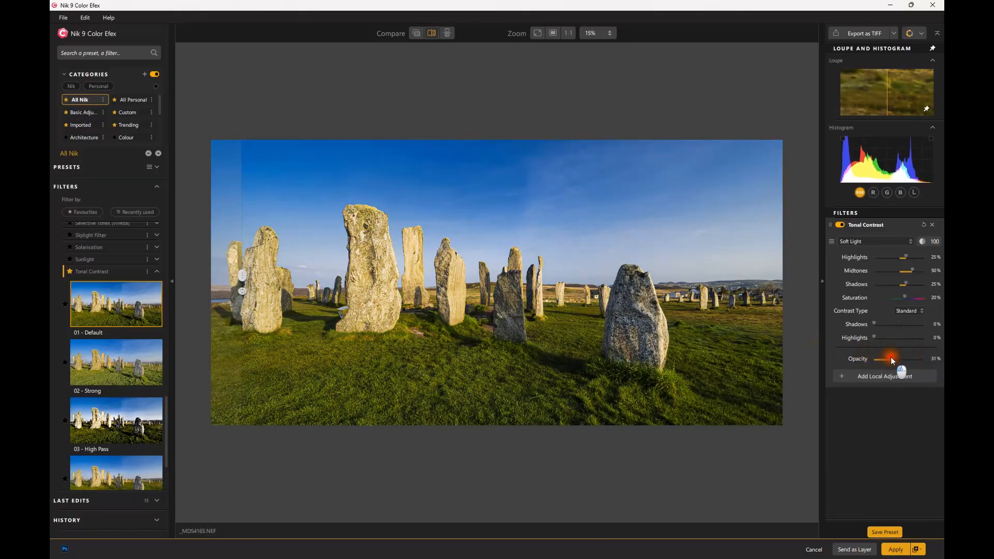
Add an Object Selection local adjustment to the Tonal Contrast filter, masking the tallest stone
{"action": "left_click", "coordinate": [869, 378]}
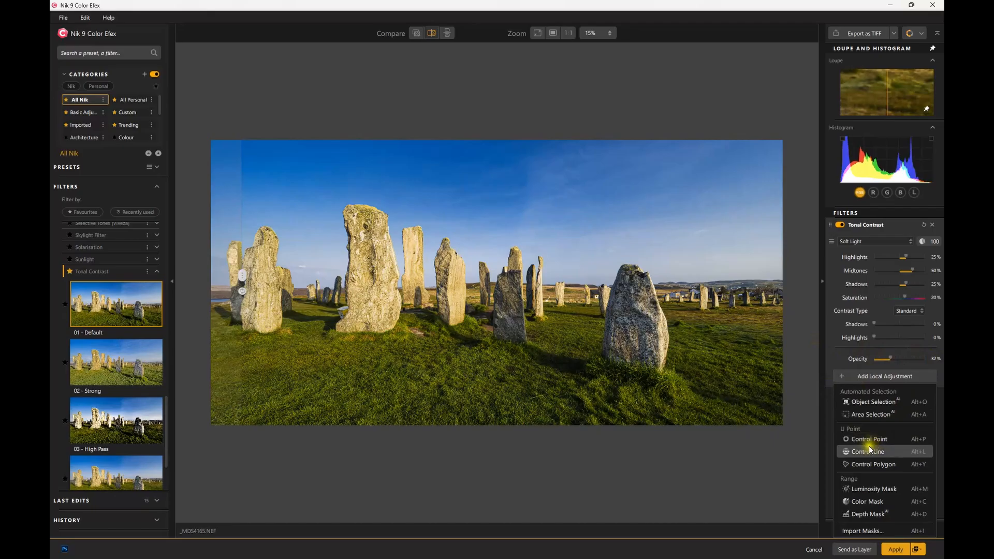
{"action": "left_click", "coordinate": [846, 403]}
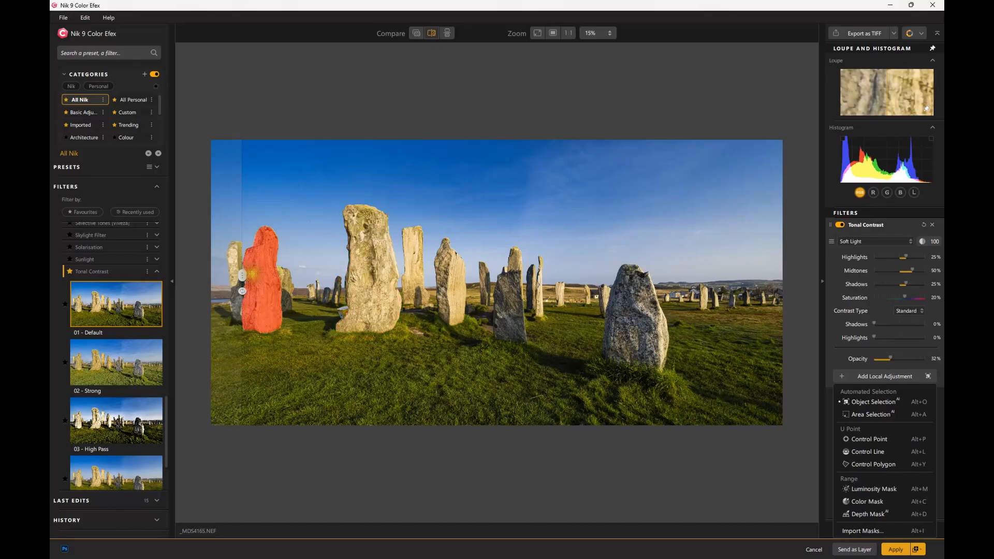
{"action": "left_click", "coordinate": [384, 276]}
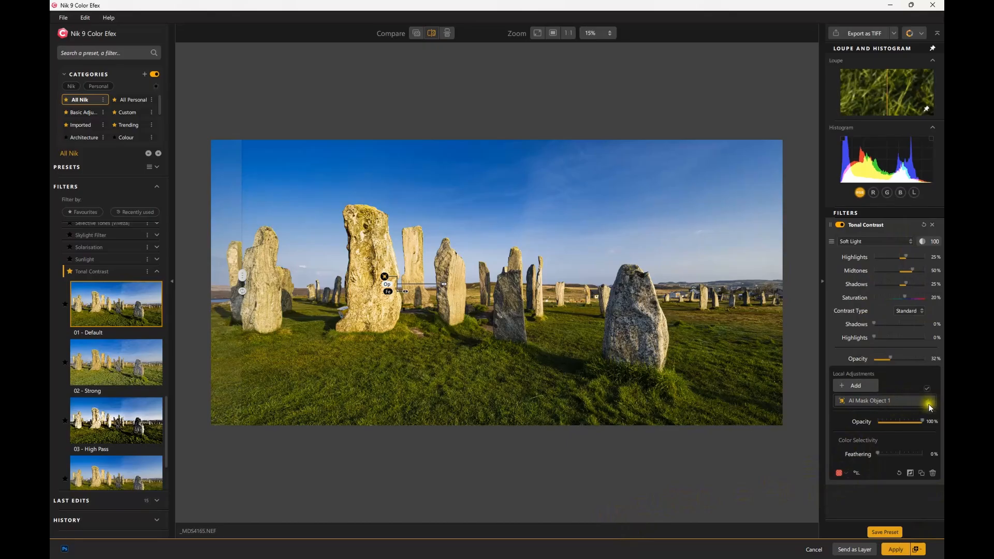
Delete the AI object mask from the Tonal Contrast filter's local adjustments
{"action": "right_click", "coordinate": [908, 403]}
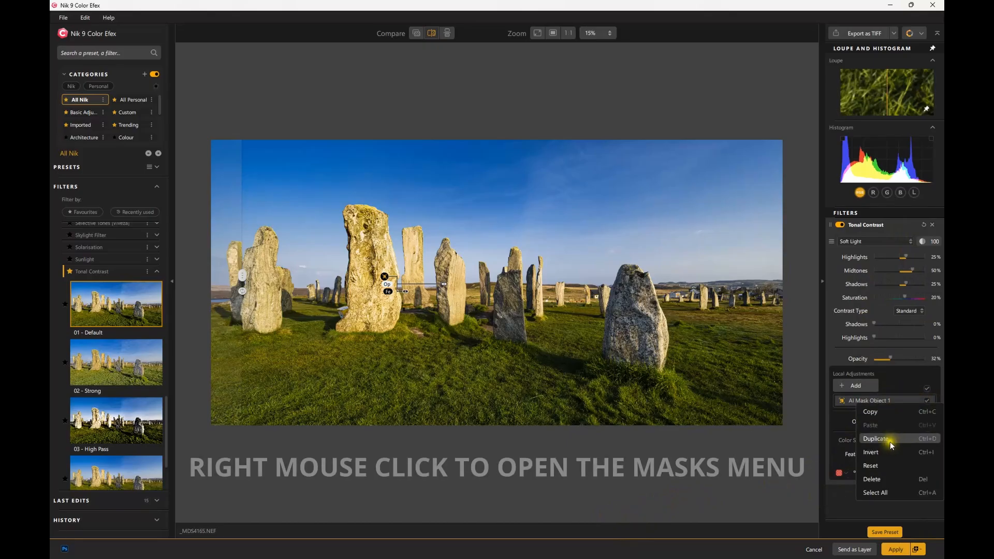
{"action": "left_click", "coordinate": [881, 478]}
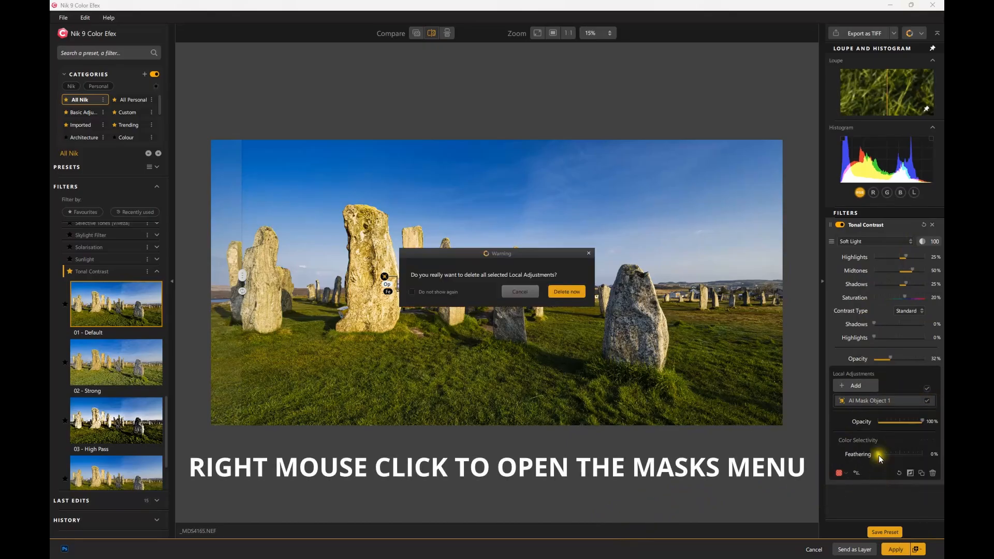
{"action": "left_click", "coordinate": [555, 291]}
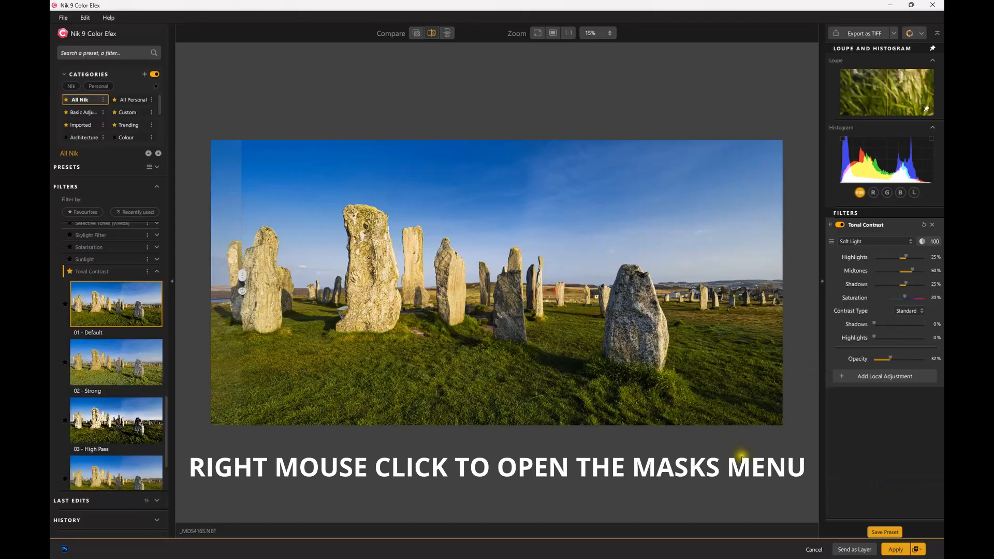
Add a Depth Mask local adjustment to the Tonal Contrast filter, placing its control point on the foreground grass
{"action": "left_click", "coordinate": [872, 377]}
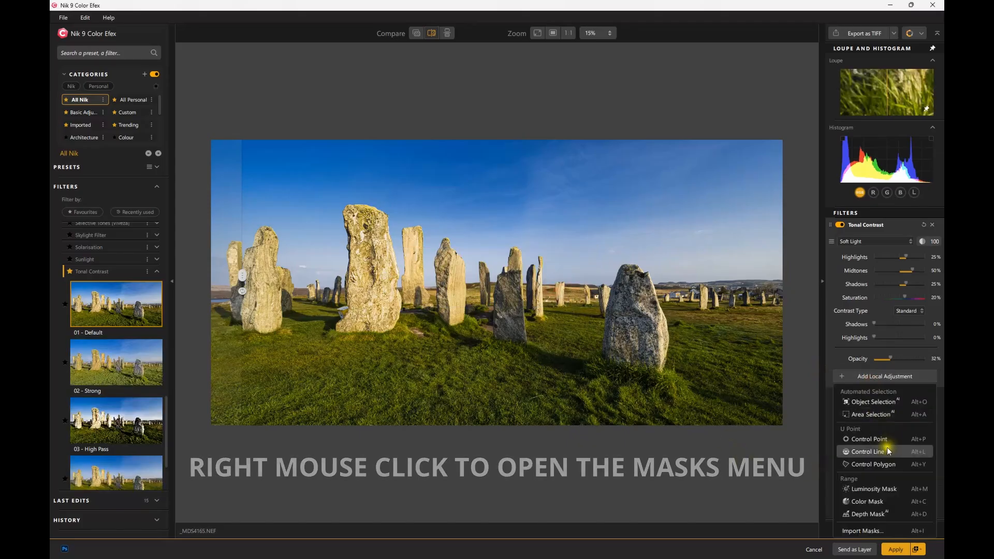
{"action": "left_click", "coordinate": [864, 516]}
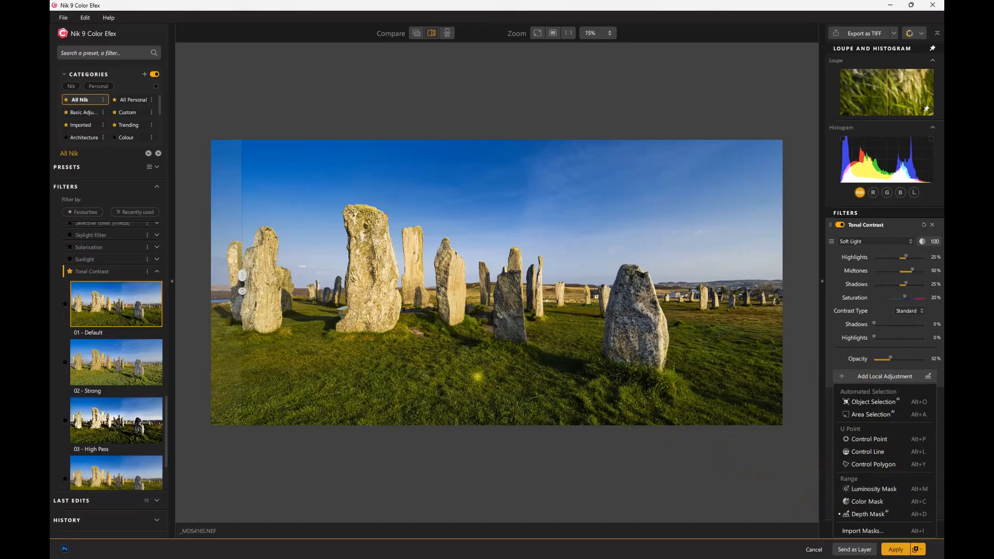
{"action": "left_click", "coordinate": [444, 382]}
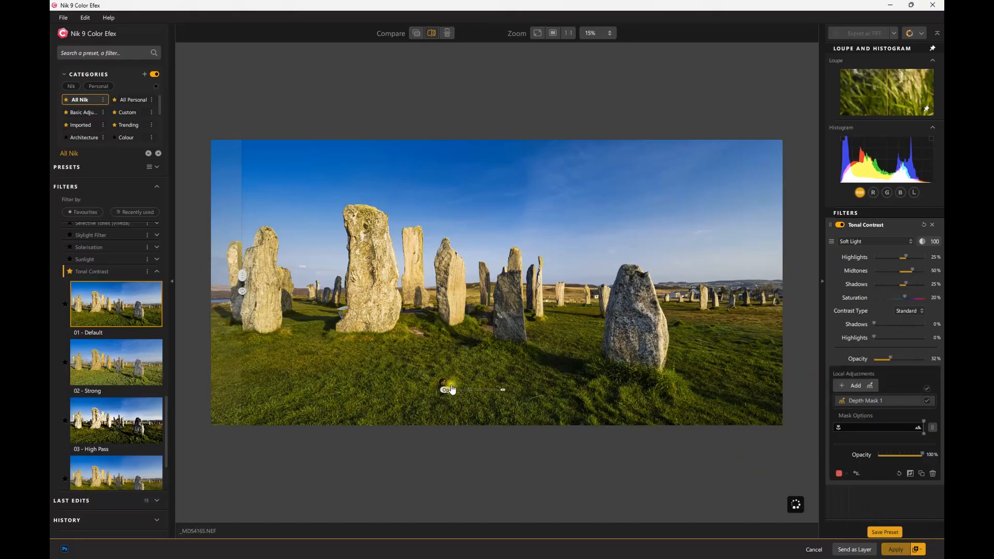
Set the Tonal Contrast filter's blending mode to Darken and its opacity to 100%
{"action": "left_click", "coordinate": [883, 241]}
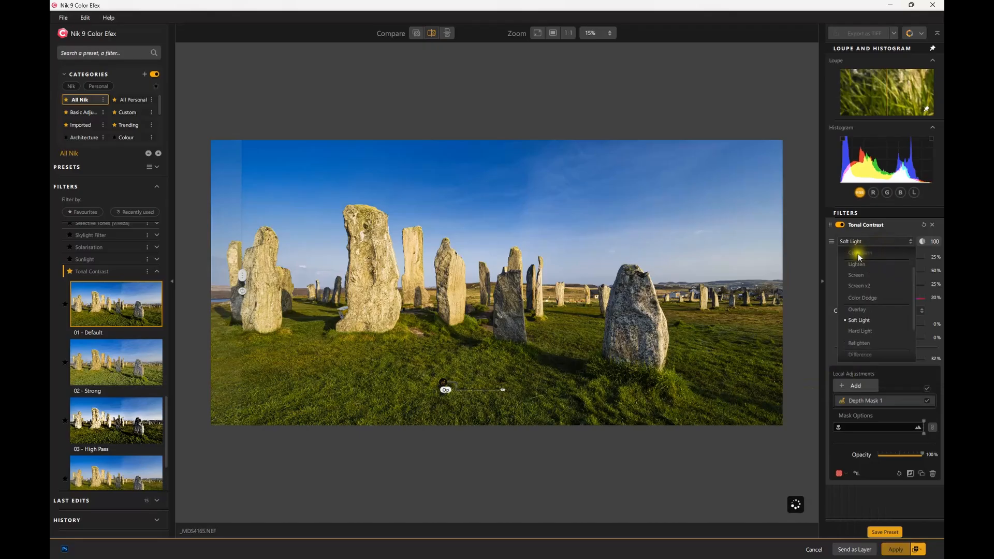
{"action": "scroll", "coordinate": [859, 257], "scroll_direction": "up", "scroll_amount": 2}
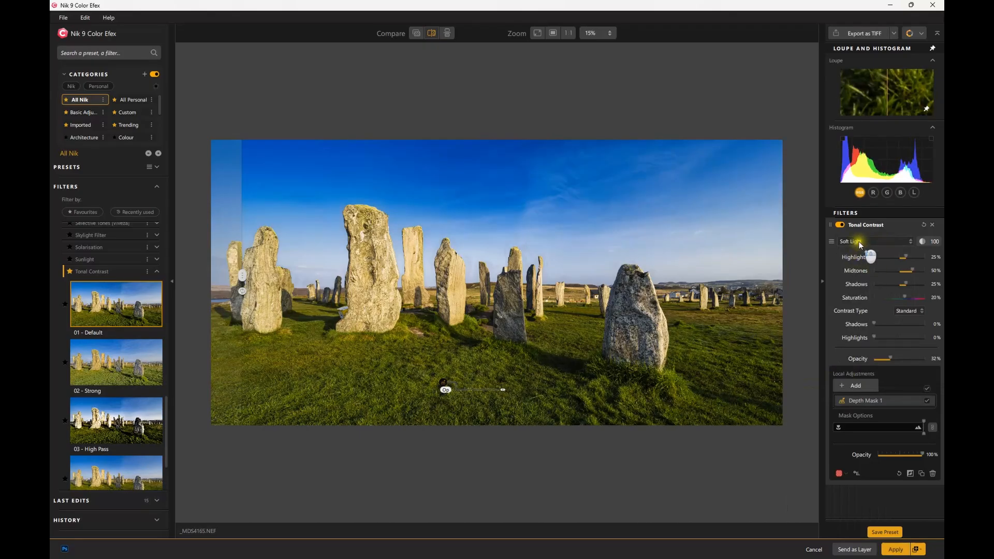
{"action": "left_click", "coordinate": [911, 242]}
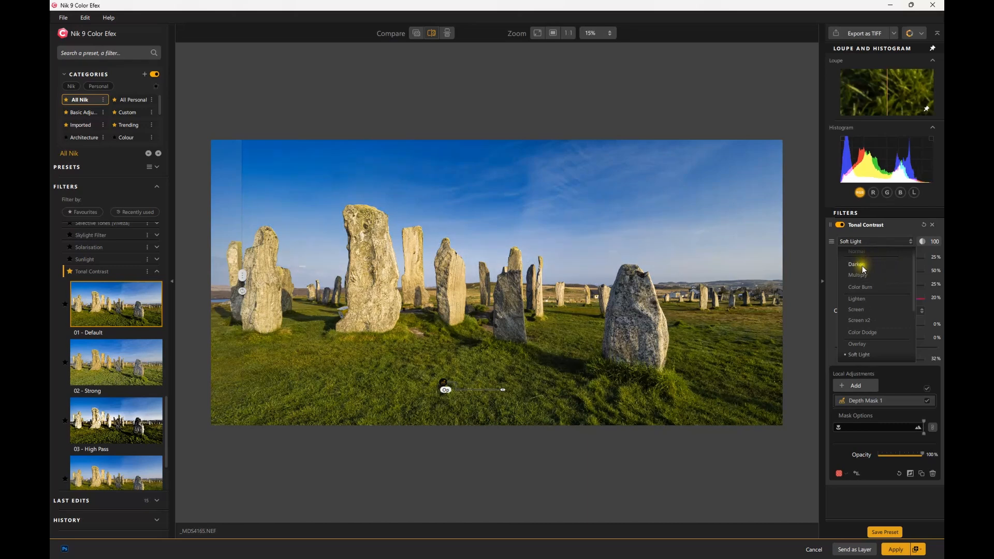
{"action": "left_click", "coordinate": [860, 265]}
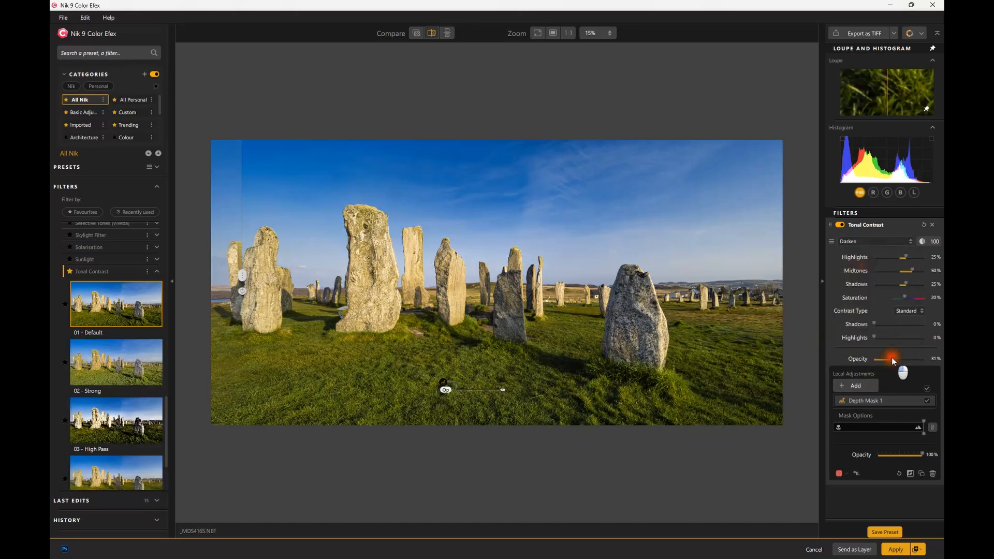
{"action": "left_click_drag", "start_coordinate": [891, 359], "coordinate": [932, 357]}
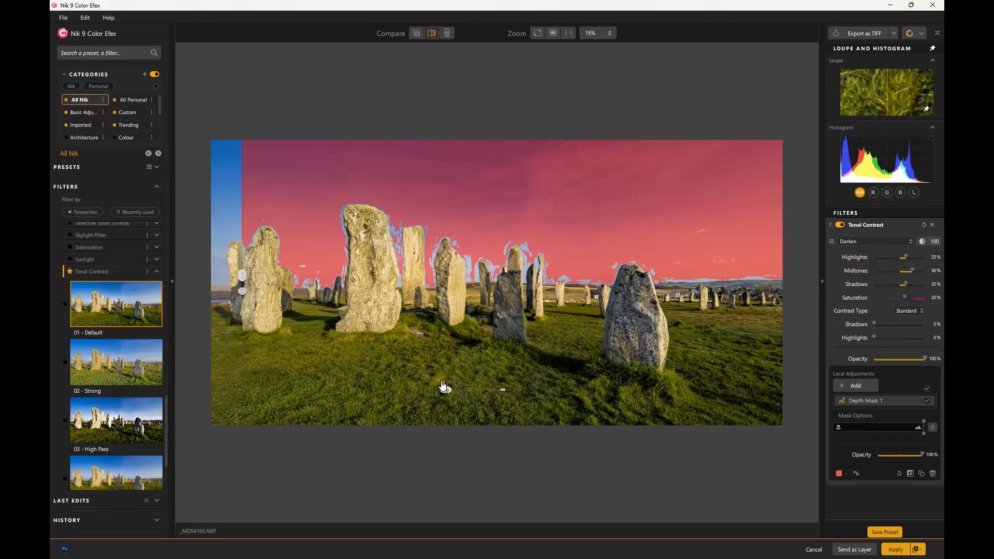
Move the depth mask's control point slightly right on the grass and shift the before/after divider to the photo's left edge
{"action": "left_click", "coordinate": [441, 387]}
{"action": "left_click_drag", "start_coordinate": [442, 388], "coordinate": [472, 386]}
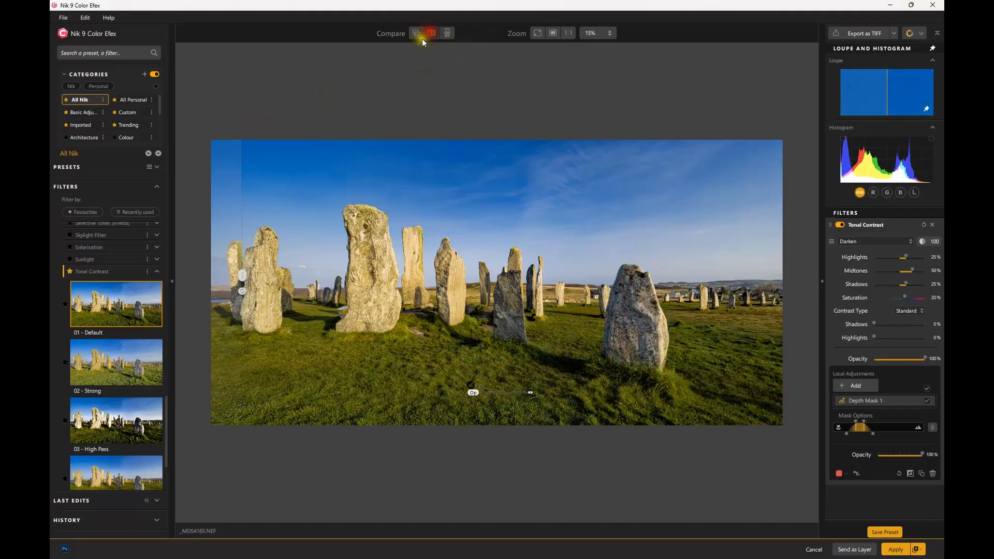
{"action": "left_click_drag", "start_coordinate": [240, 275], "coordinate": [194, 284]}
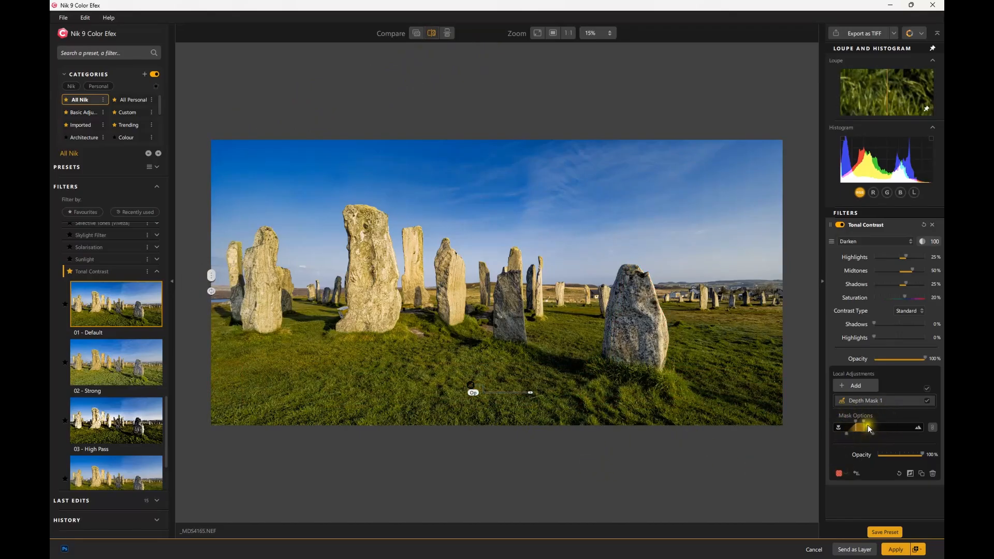
Extend the depth mask's range to the nearest depths and set its far limit just past the middle of the scale
{"action": "left_click_drag", "start_coordinate": [873, 424], "coordinate": [843, 424]}
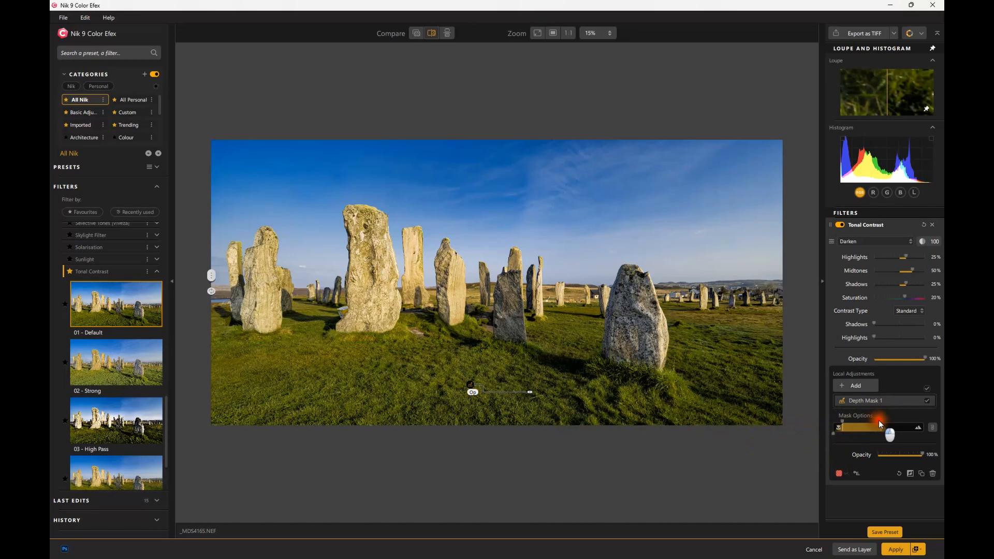
{"action": "left_click_drag", "start_coordinate": [891, 422], "coordinate": [893, 422]}
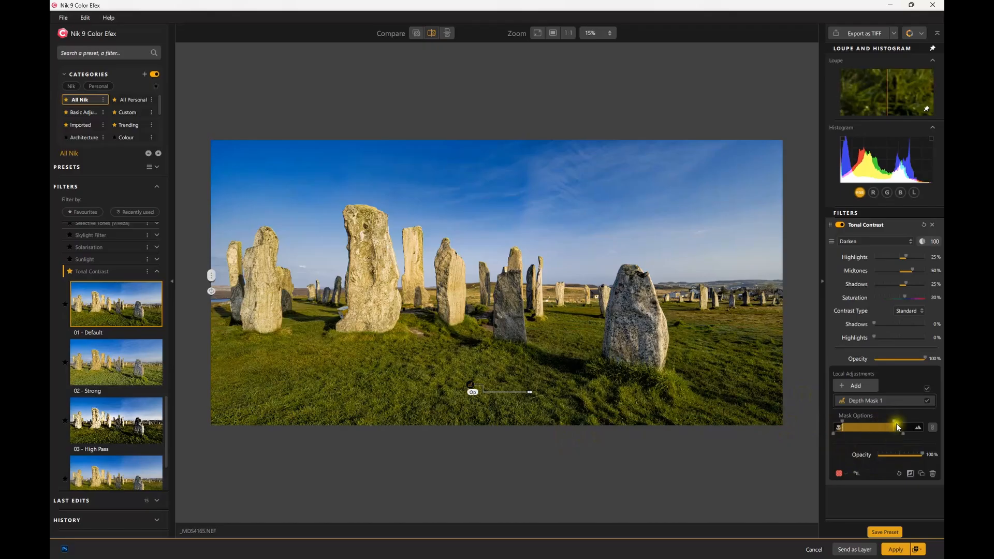
{"action": "left_click_drag", "start_coordinate": [900, 421], "coordinate": [880, 425]}
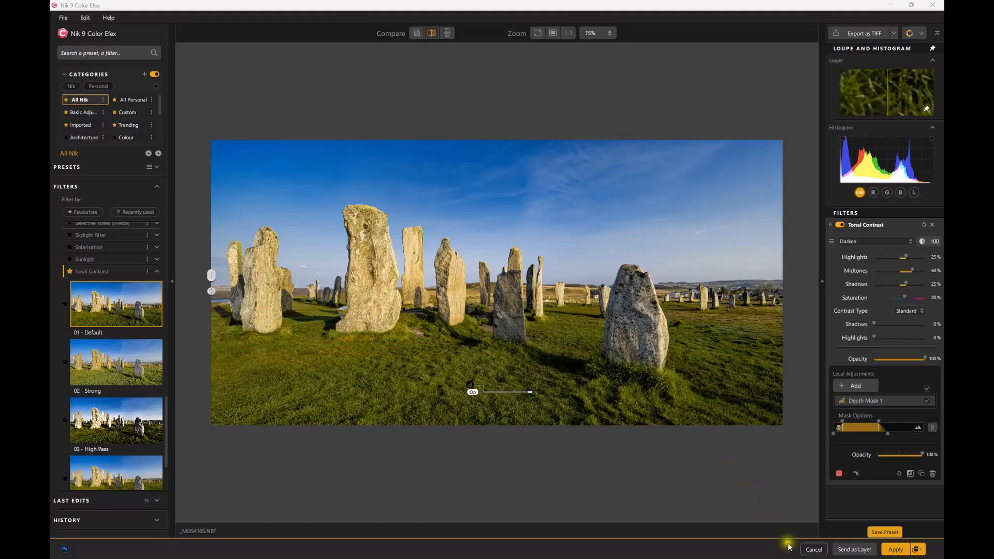
Close Color Efex without saving the Tonal Contrast edits and return to Photoshop
{"action": "left_click", "coordinate": [849, 550]}
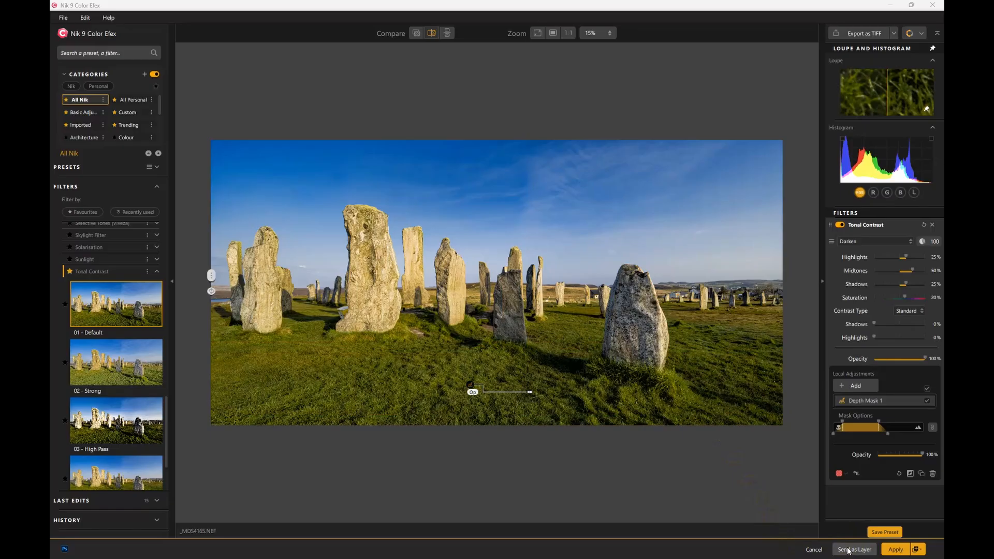
{"action": "left_click", "coordinate": [816, 551]}
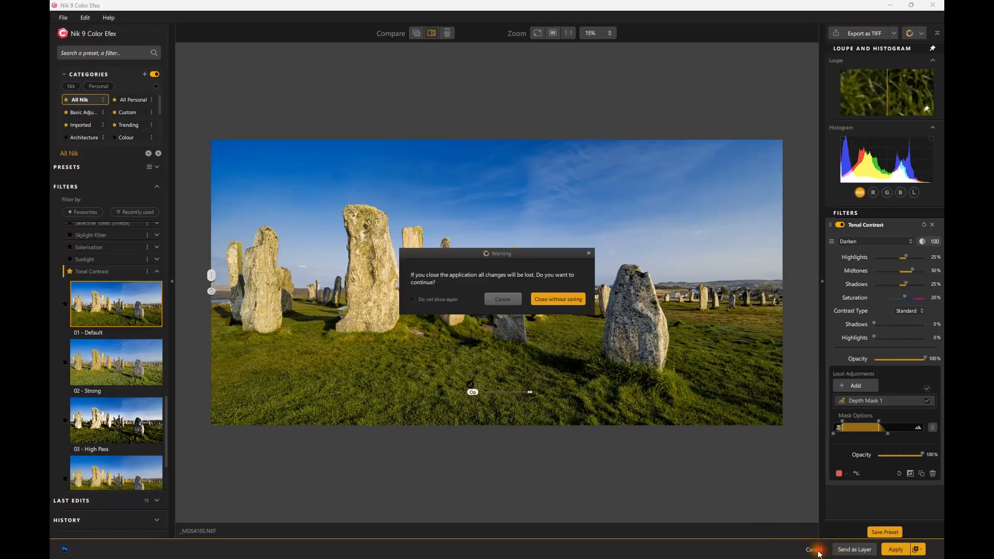
{"action": "left_click", "coordinate": [544, 300]}
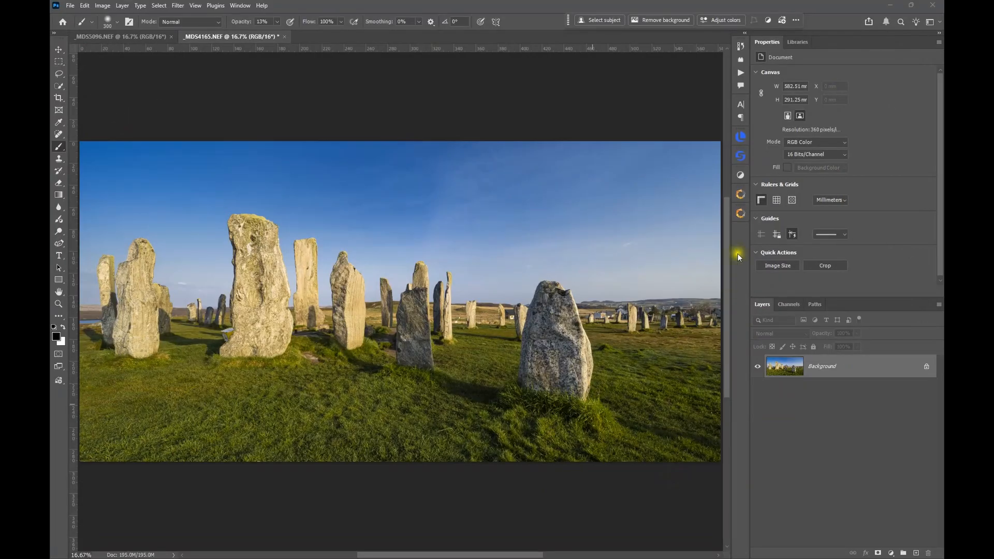
Open the standing-stones photo in Nik 9 Silver Efex and shift the before/after divider to the photo's left edge
{"action": "left_click", "coordinate": [741, 214]}
{"action": "left_click", "coordinate": [612, 321]}
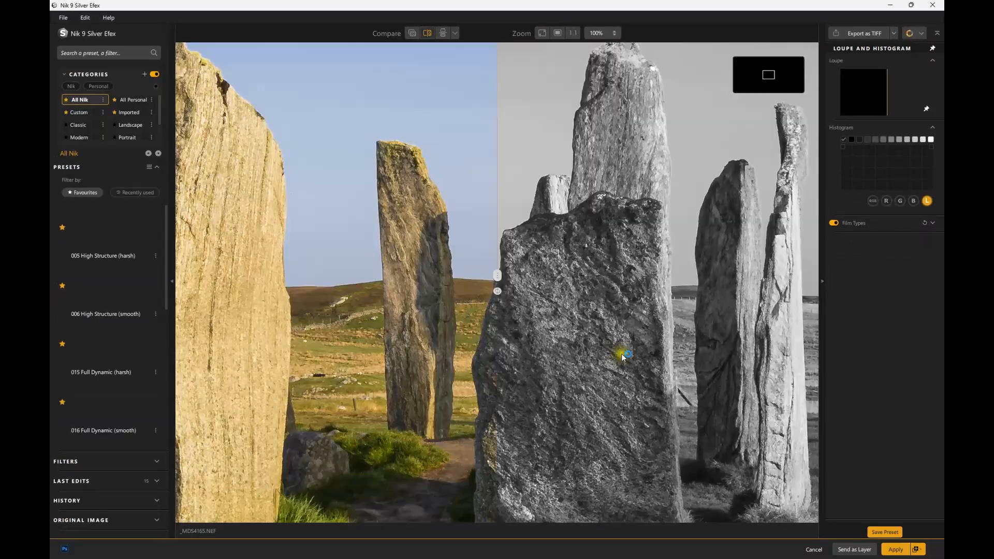
{"action": "scroll", "coordinate": [567, 339], "scroll_direction": "down", "scroll_amount": 5}
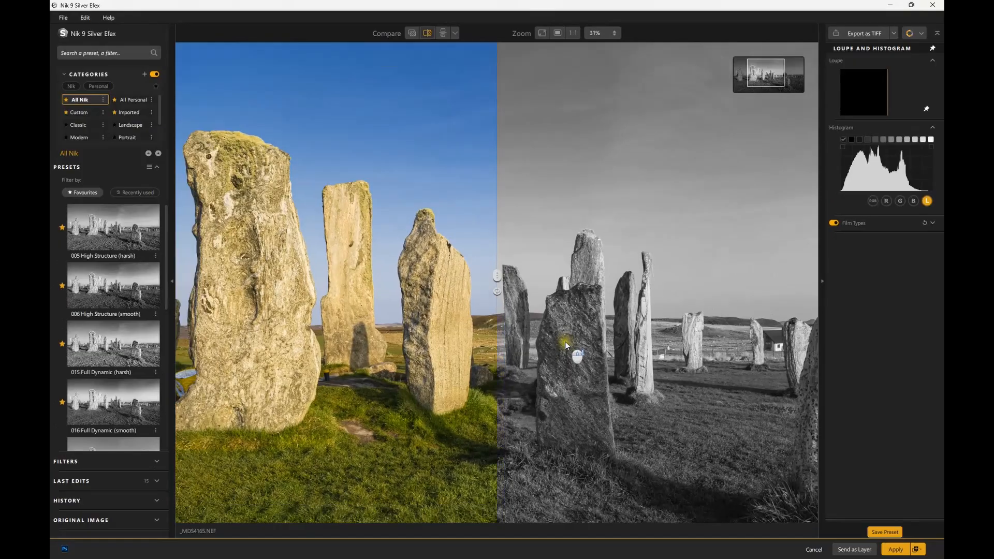
{"action": "scroll", "coordinate": [565, 341], "scroll_direction": "down", "scroll_amount": 1}
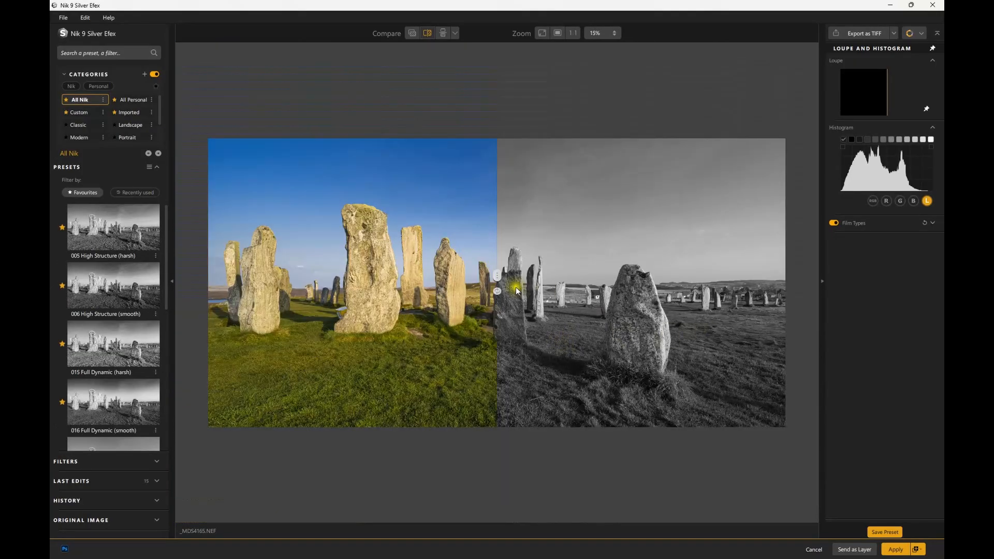
{"action": "left_click_drag", "start_coordinate": [500, 280], "coordinate": [187, 275]}
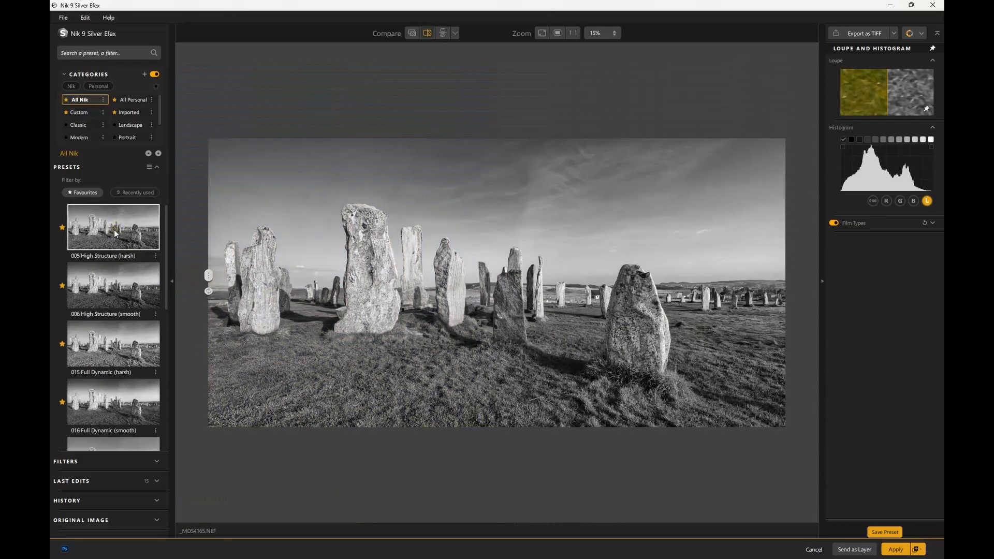
Preview favourite presets such as 015 Full Dynamic (harsh) and 019 Fine Art Process on the photo, and apply 023 Wet Rocks
{"action": "left_click", "coordinate": [117, 290]}
{"action": "left_click", "coordinate": [121, 332]}
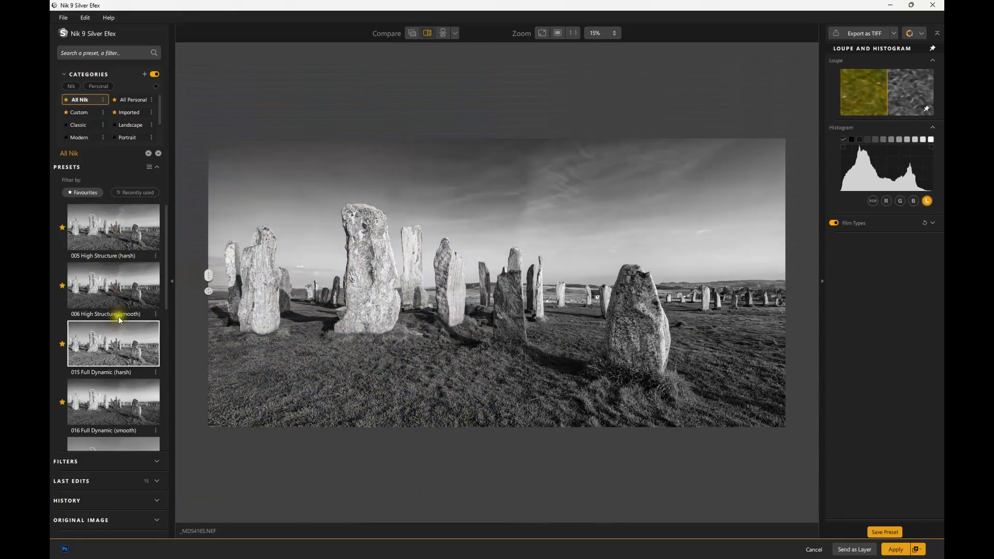
{"action": "left_click", "coordinate": [126, 385]}
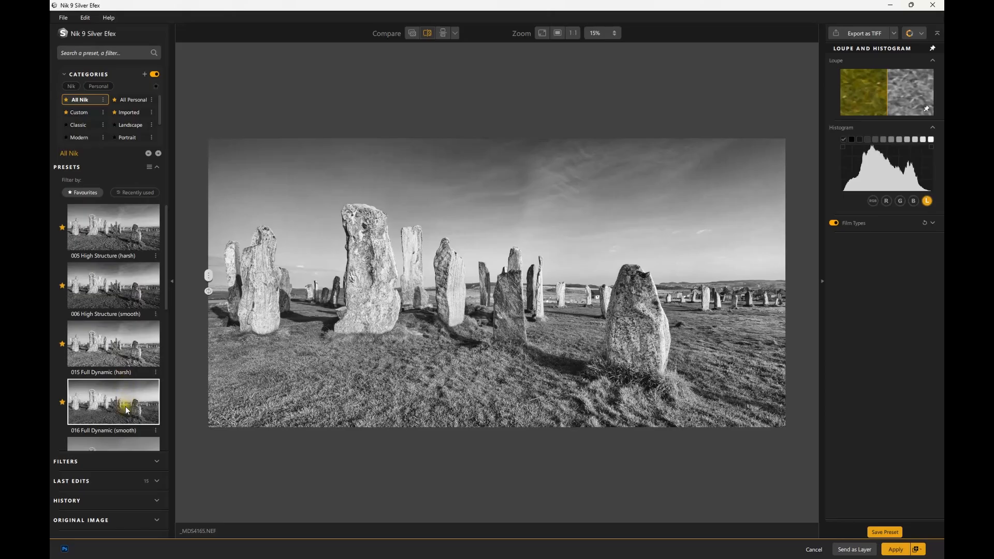
{"action": "scroll", "coordinate": [126, 404], "scroll_direction": "down", "scroll_amount": 3}
{"action": "left_click", "coordinate": [125, 396]}
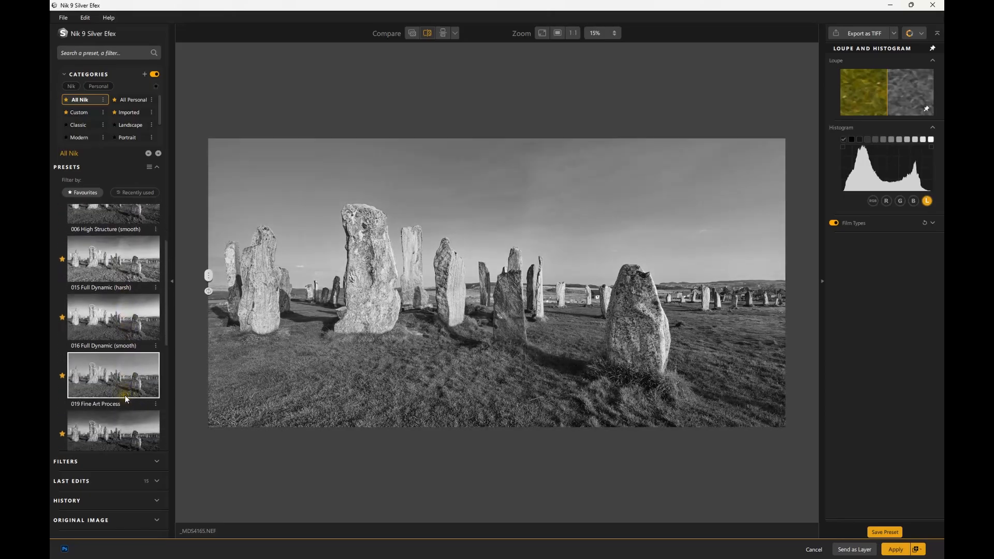
{"action": "scroll", "coordinate": [126, 388], "scroll_direction": "down", "scroll_amount": 1}
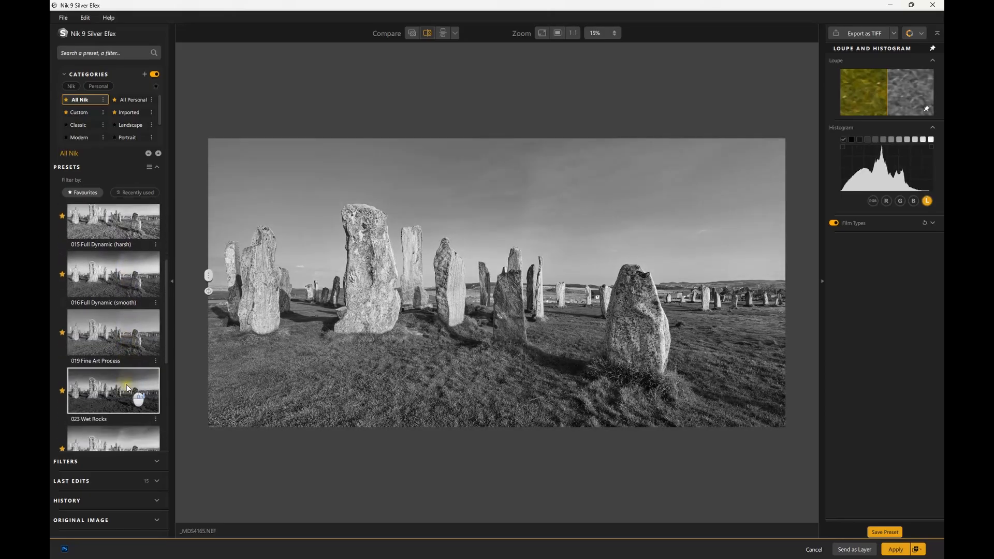
{"action": "left_click", "coordinate": [126, 387]}
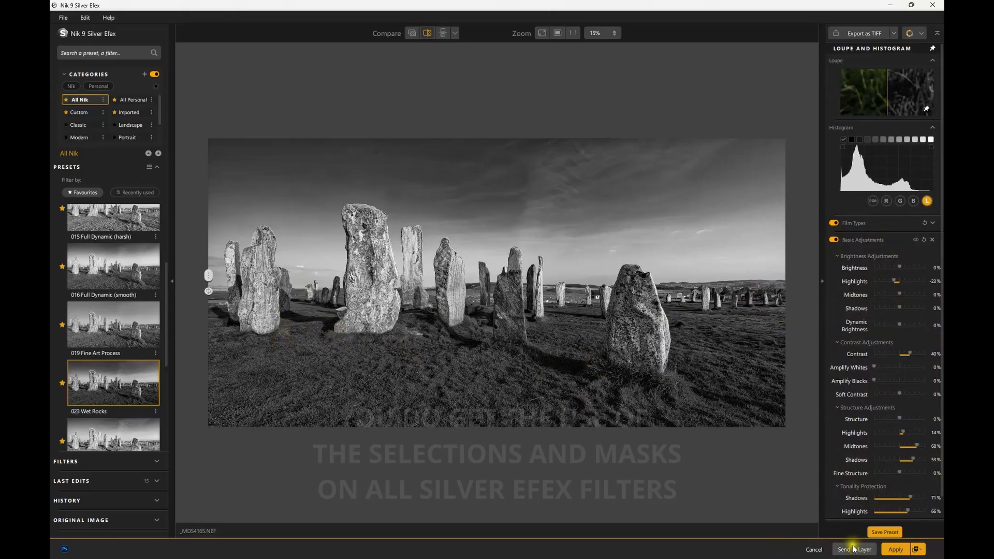
Close Silver Efex without saving the black-and-white edit and return to Photoshop
{"action": "left_click", "coordinate": [814, 549]}
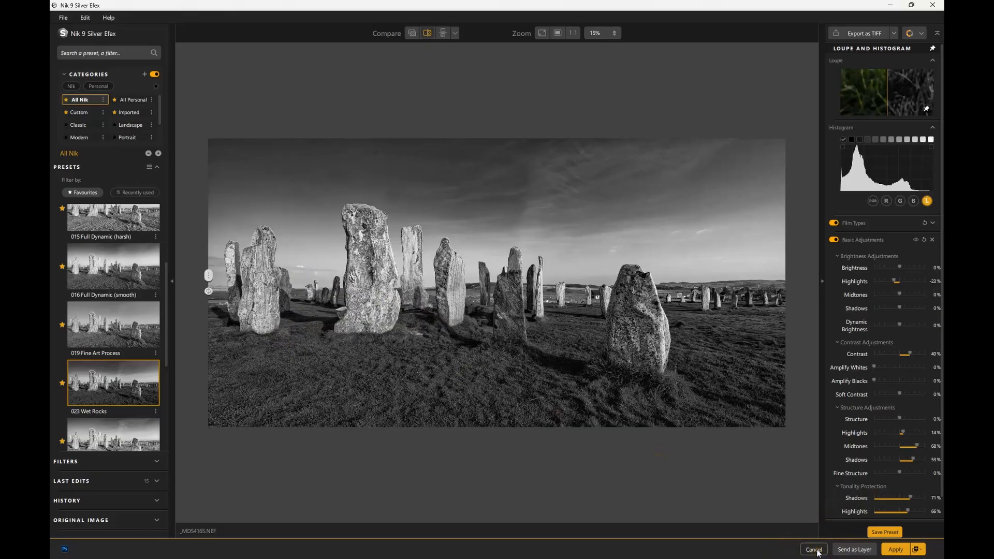
{"action": "left_click", "coordinate": [558, 300]}
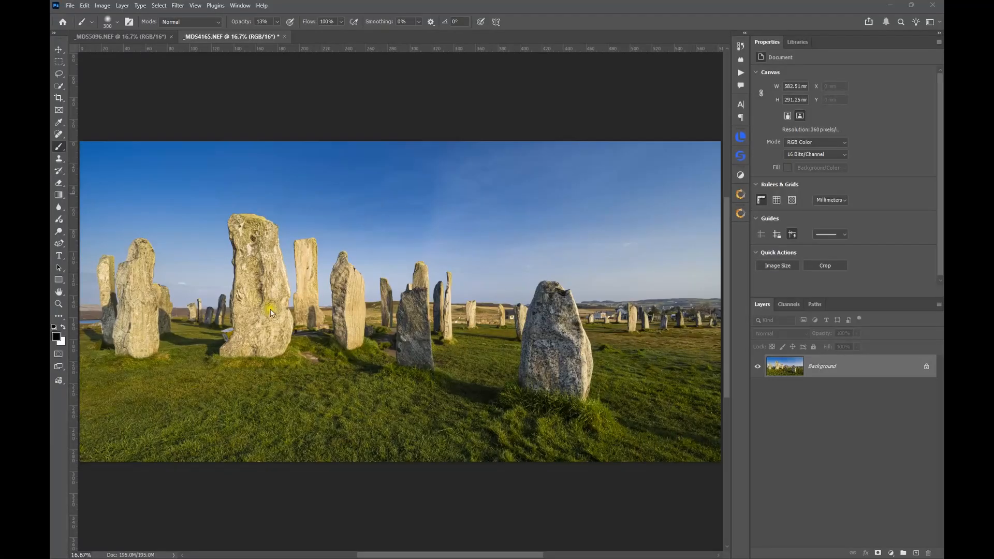
Switch to the city skyline photo _MDS5096.NEF and open it in Nik 9 Color Efex
{"action": "left_click", "coordinate": [145, 36]}
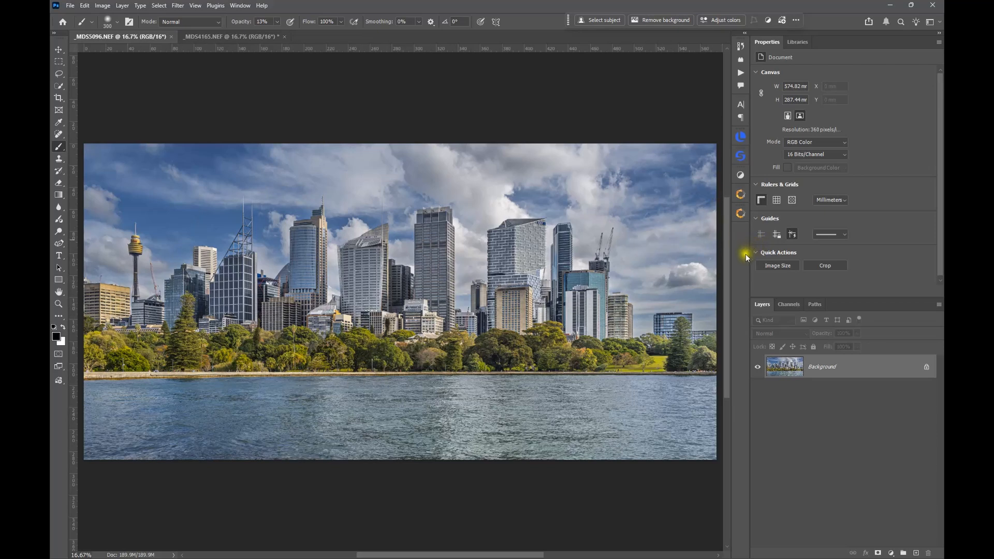
{"action": "left_click", "coordinate": [741, 213]}
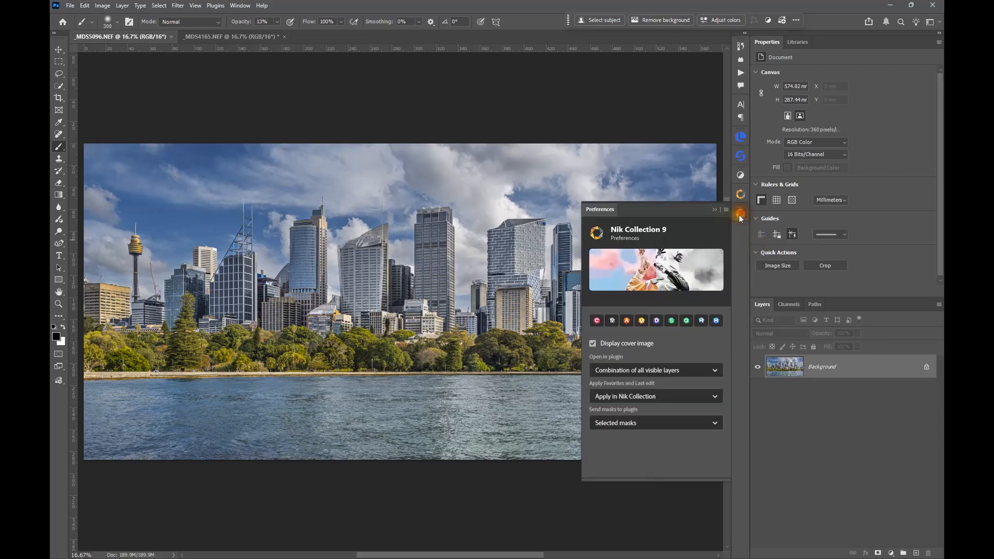
{"action": "left_click", "coordinate": [597, 322]}
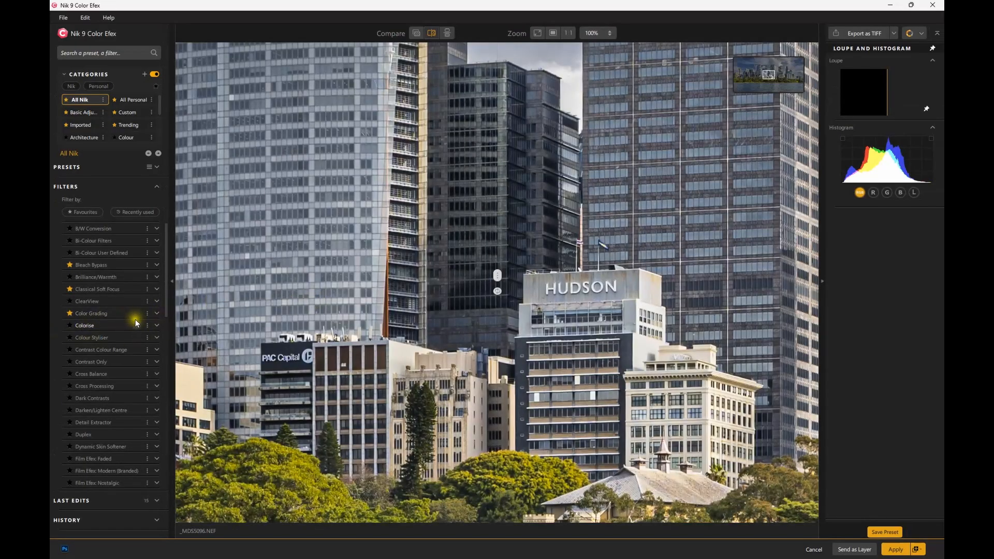
Fit the whole skyline photo in the preview and apply the Color Grading filter to it
{"action": "scroll", "coordinate": [363, 316], "scroll_direction": "down", "scroll_amount": 3}
{"action": "scroll", "coordinate": [364, 320], "scroll_direction": "down", "scroll_amount": 5}
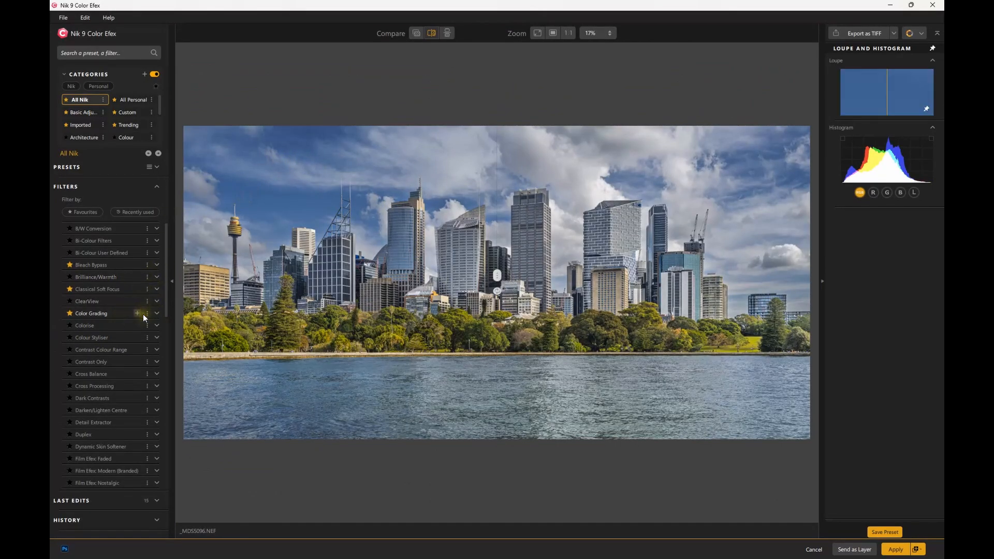
{"action": "left_click", "coordinate": [108, 314]}
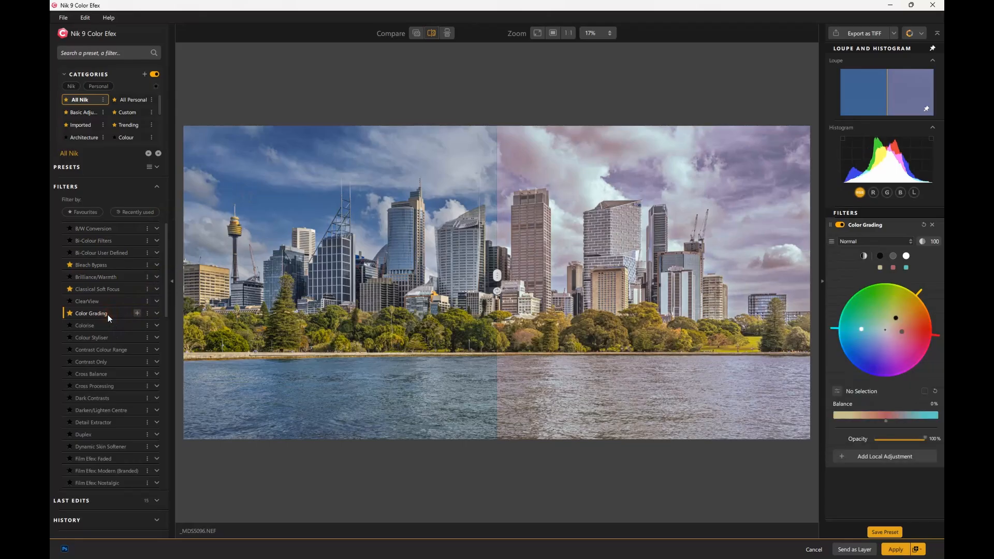
Widen the filtered side of the comparison, preview Color Grading blending modes such as Overlay and Soft Light, and keep Normal
{"action": "left_click_drag", "start_coordinate": [499, 277], "coordinate": [253, 266]}
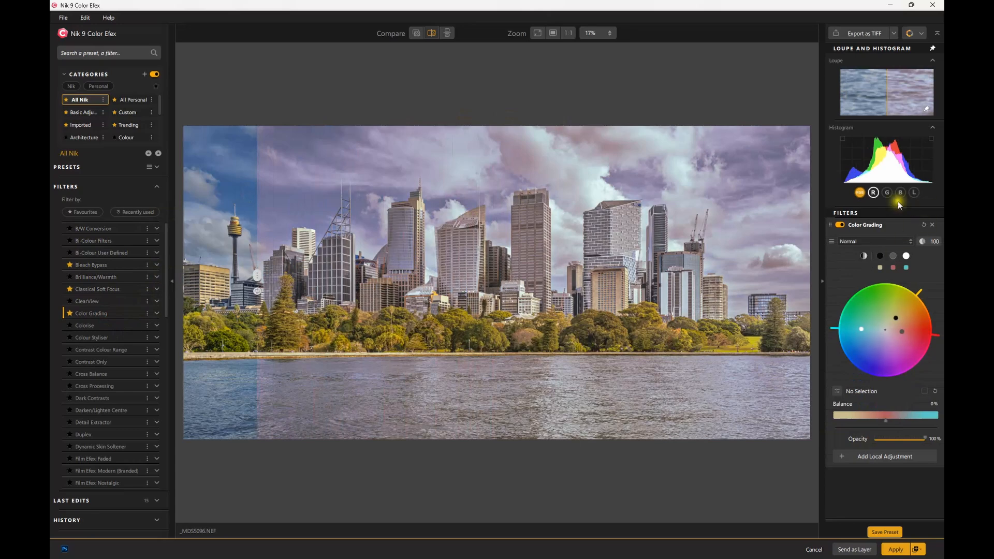
{"action": "left_click", "coordinate": [910, 241]}
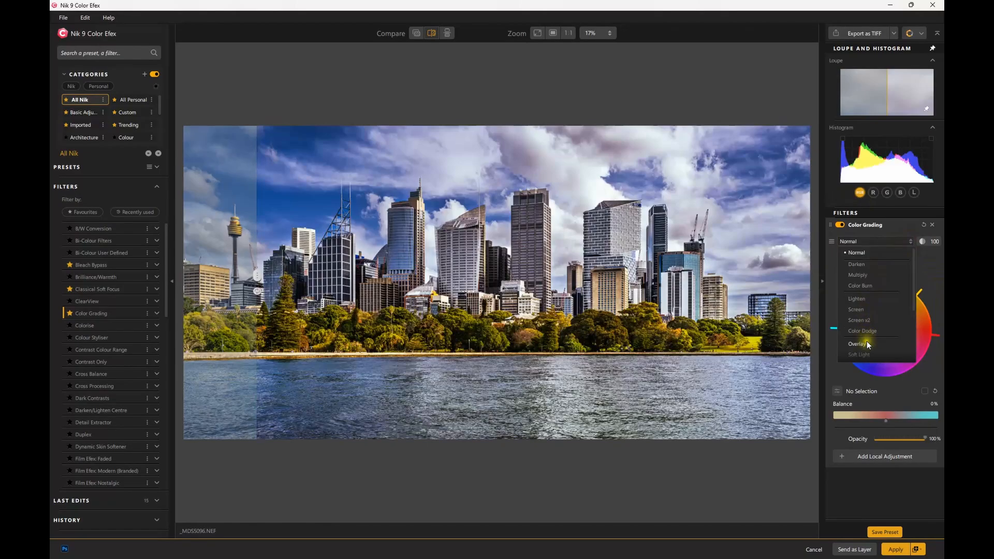
{"action": "scroll", "coordinate": [866, 342], "scroll_direction": "down", "scroll_amount": 1}
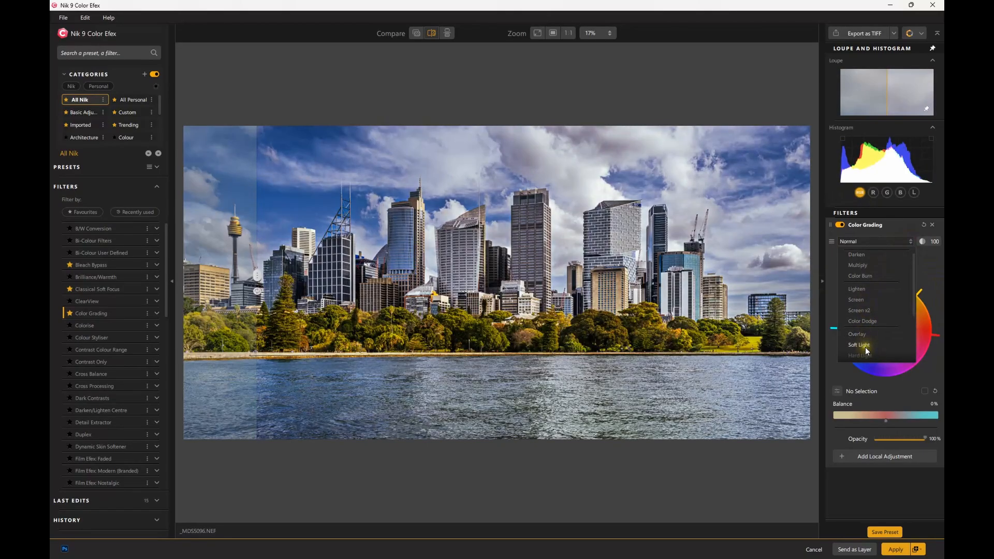
{"action": "scroll", "coordinate": [865, 347], "scroll_direction": "down", "scroll_amount": 1}
{"action": "scroll", "coordinate": [865, 305], "scroll_direction": "up", "scroll_amount": 1}
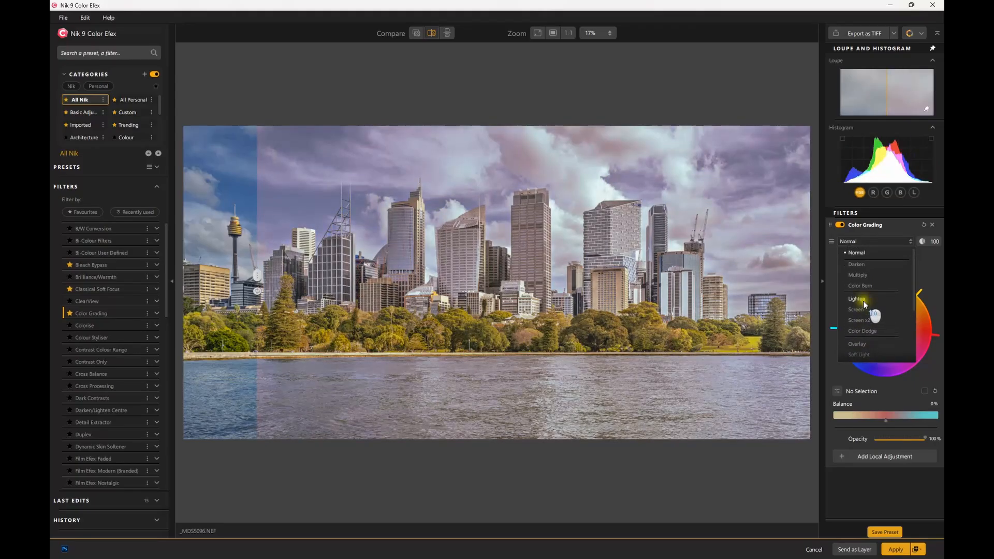
{"action": "left_click", "coordinate": [858, 252]}
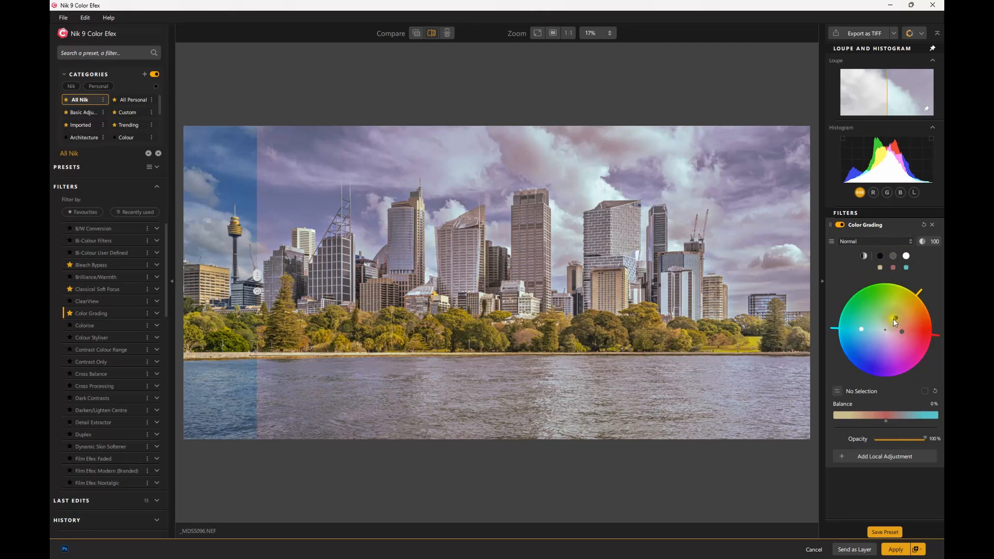
Set the Color Grading highlights to hue 66, saturation 87 and lightness 17, with the balance at 7%
{"action": "left_click_drag", "start_coordinate": [896, 316], "coordinate": [906, 299]}
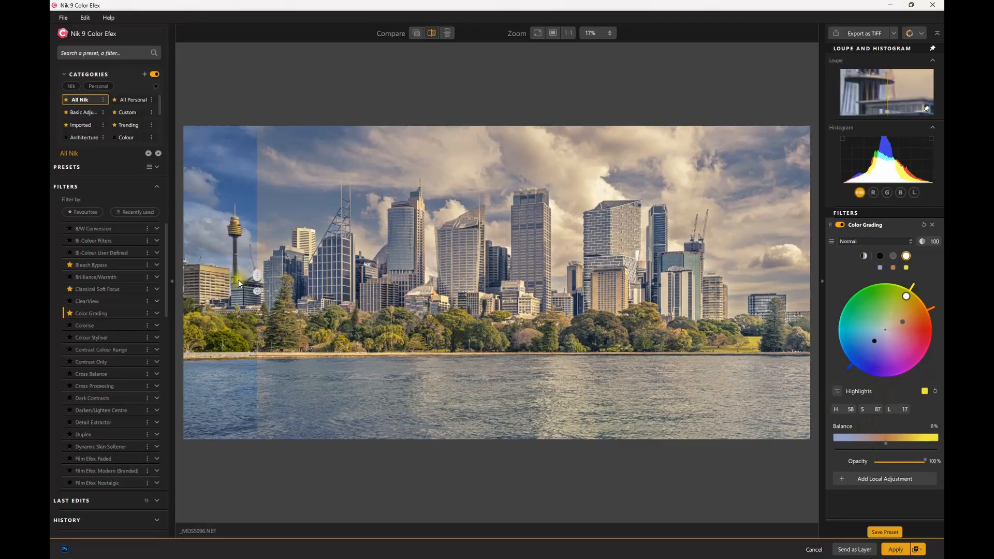
{"action": "mouse_move", "coordinate": [256, 278]}
{"action": "left_mouse_down"}
{"action": "mouse_move", "coordinate": [775, 291]}
{"action": "mouse_move", "coordinate": [299, 285]}
{"action": "mouse_move", "coordinate": [639, 307]}
{"action": "mouse_move", "coordinate": [452, 285]}
{"action": "mouse_move", "coordinate": [312, 294]}
{"action": "mouse_move", "coordinate": [685, 330]}
{"action": "mouse_move", "coordinate": [258, 279]}
{"action": "left_mouse_up"}
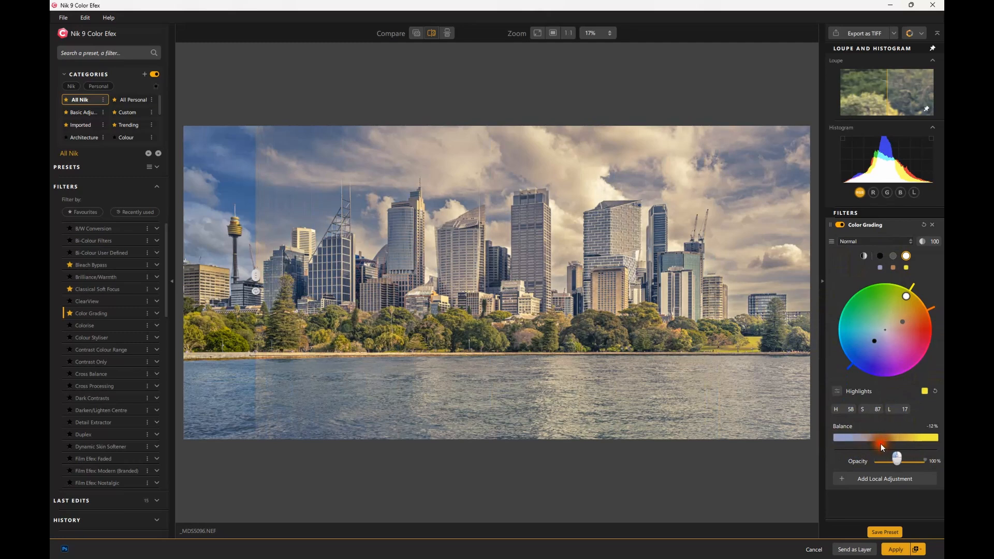
{"action": "left_click_drag", "start_coordinate": [881, 444], "coordinate": [840, 444]}
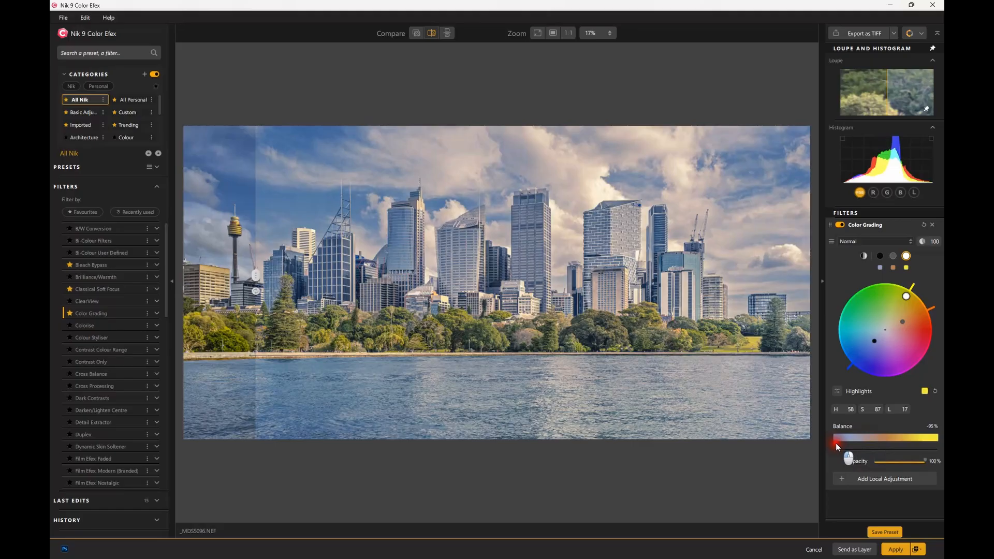
{"action": "left_click_drag", "start_coordinate": [836, 443], "coordinate": [877, 444]}
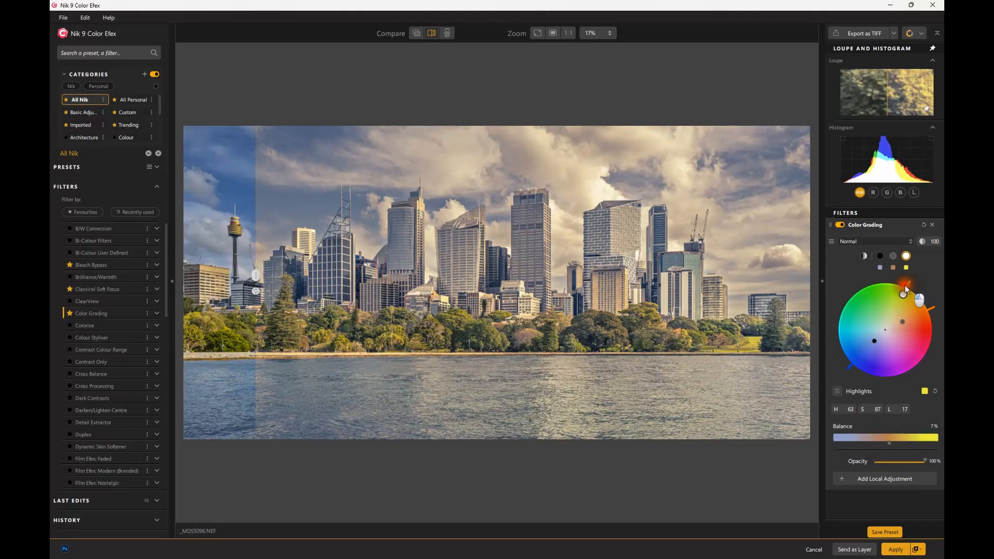
{"action": "mouse_move", "coordinate": [906, 285]}
{"action": "left_mouse_down"}
{"action": "mouse_move", "coordinate": [892, 286]}
{"action": "mouse_move", "coordinate": [915, 290]}
{"action": "mouse_move", "coordinate": [881, 279]}
{"action": "mouse_move", "coordinate": [852, 286]}
{"action": "mouse_move", "coordinate": [837, 302]}
{"action": "mouse_move", "coordinate": [883, 276]}
{"action": "mouse_move", "coordinate": [911, 280]}
{"action": "mouse_move", "coordinate": [856, 271]}
{"action": "mouse_move", "coordinate": [896, 275]}
{"action": "mouse_move", "coordinate": [906, 293]}
{"action": "mouse_move", "coordinate": [887, 320]}
{"action": "mouse_move", "coordinate": [899, 284]}
{"action": "mouse_move", "coordinate": [900, 293]}
{"action": "left_mouse_up"}
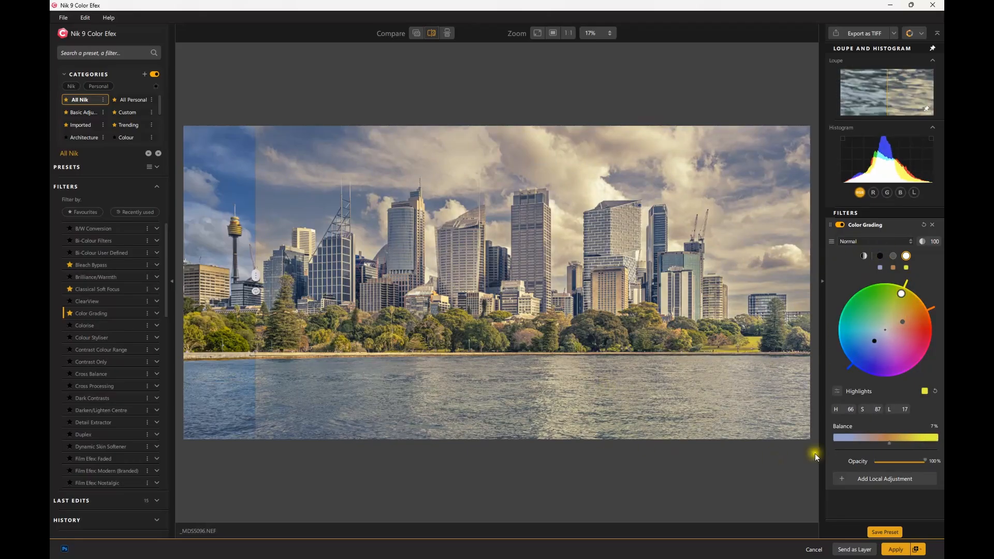
Limit the Color Grading to the curved-top tower with an AI object selection mask and show the mask's settings
{"action": "left_click", "coordinate": [884, 482]}
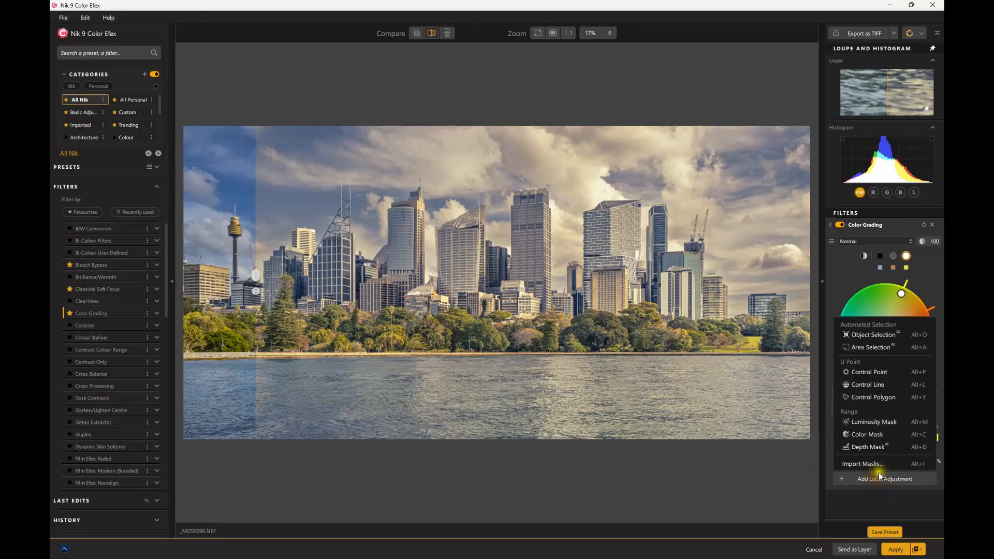
{"action": "left_click", "coordinate": [860, 335]}
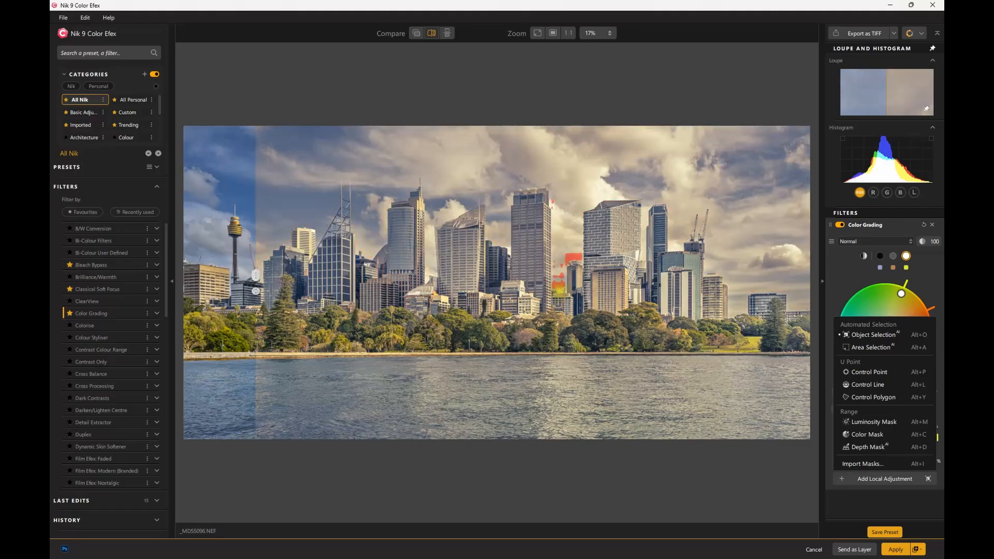
{"action": "left_click", "coordinate": [459, 257]}
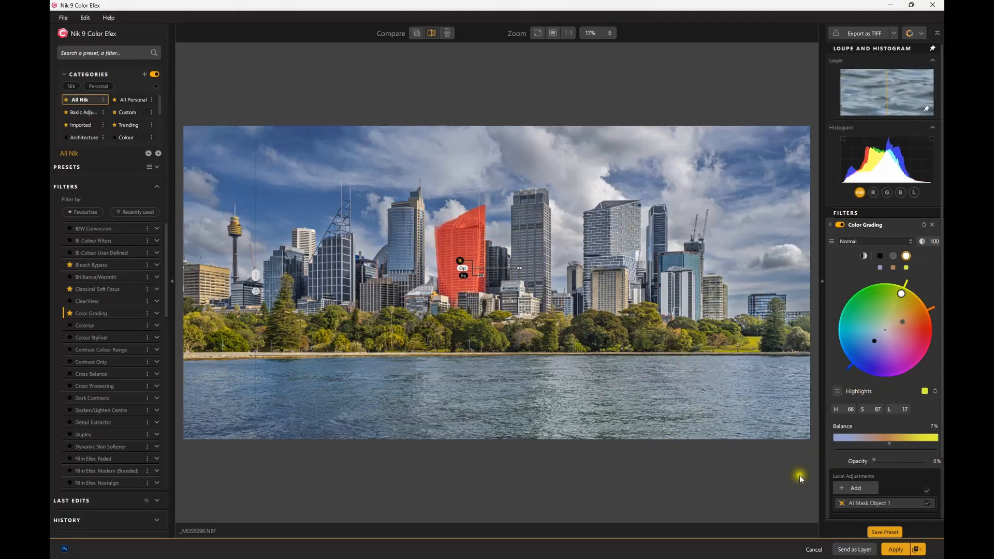
{"action": "left_click", "coordinate": [880, 502]}
{"action": "scroll", "coordinate": [885, 480], "scroll_direction": "down", "scroll_amount": 2}
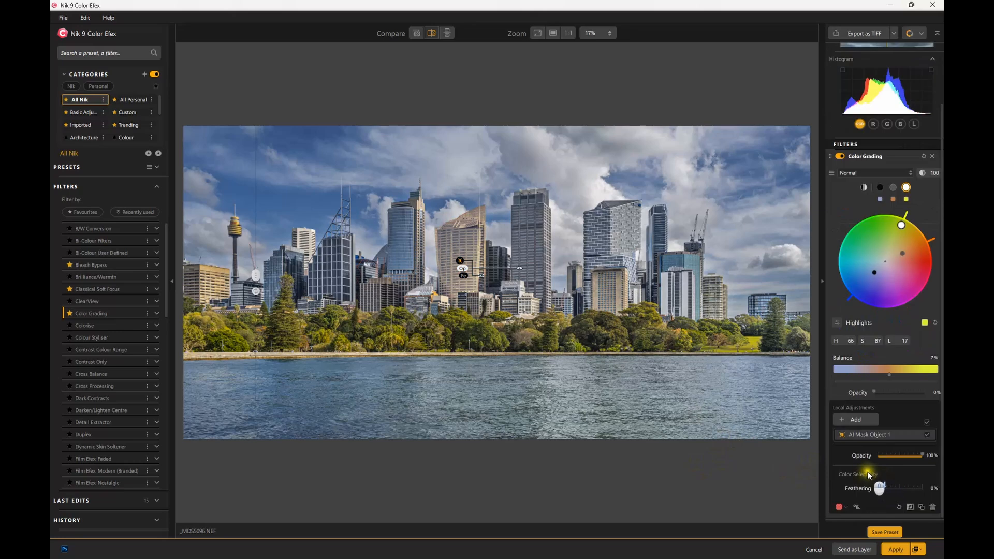
{"action": "left_click", "coordinate": [894, 436]}
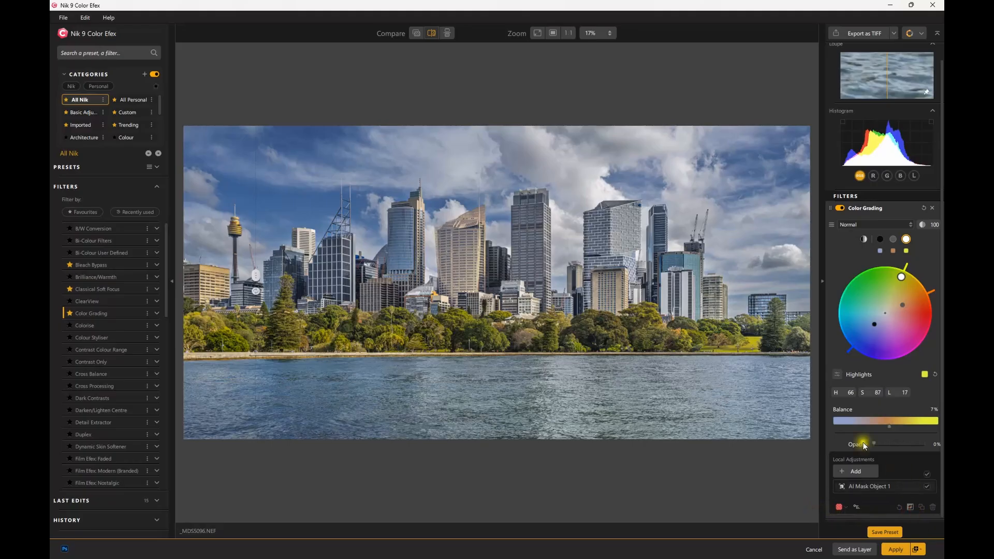
{"action": "left_click", "coordinate": [862, 487]}
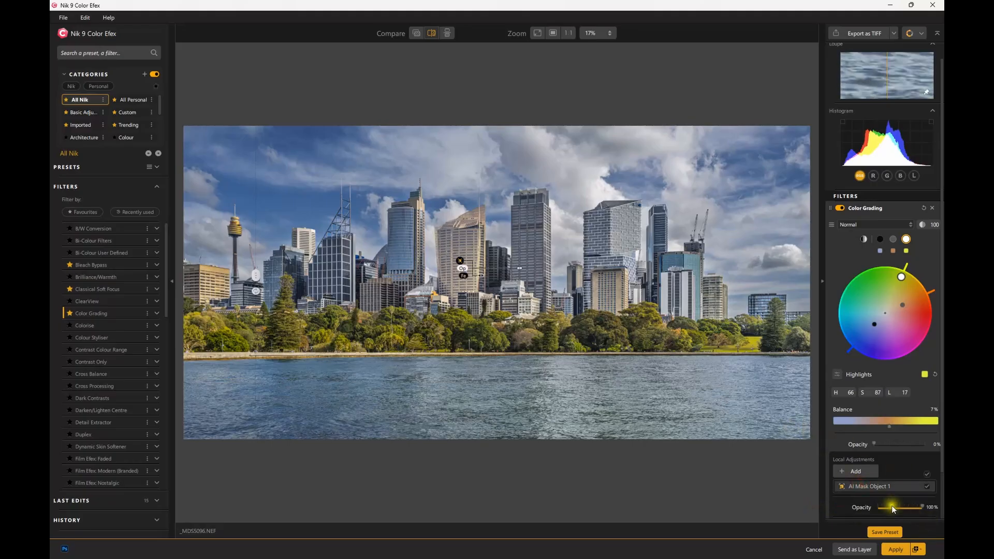
{"action": "scroll", "coordinate": [887, 492], "scroll_direction": "down", "scroll_amount": 1}
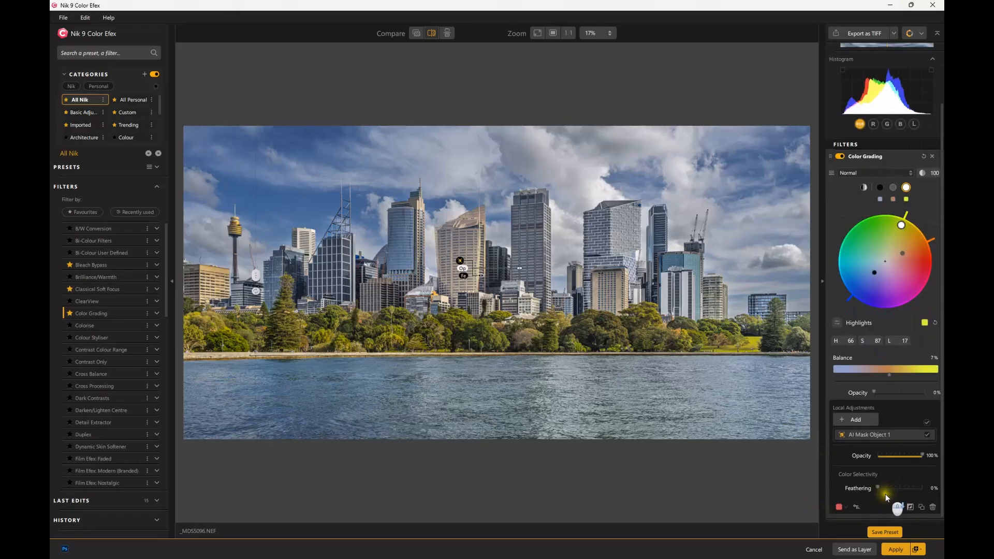
Invert the tower mask and extend the filtered side of the comparison across the whole photo
{"action": "left_click", "coordinate": [910, 507]}
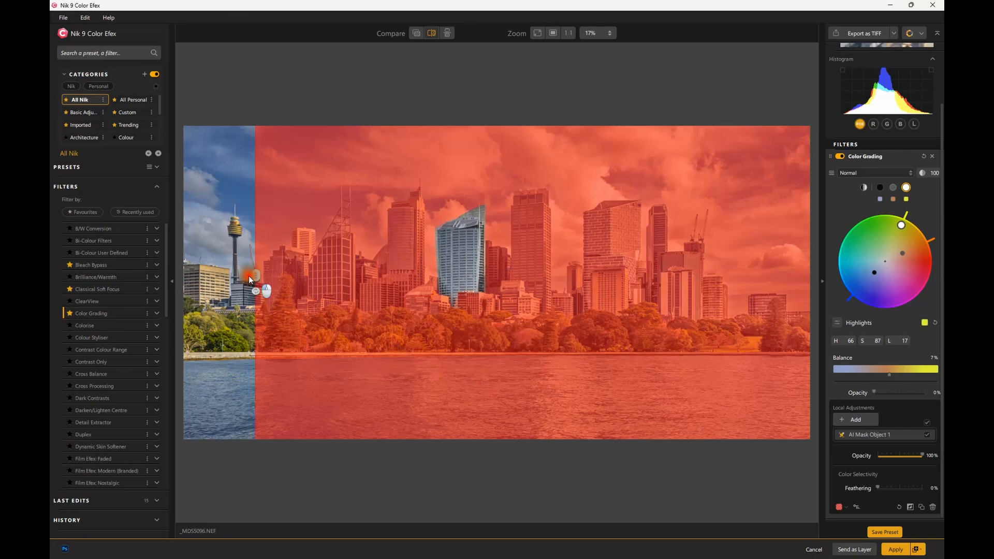
{"action": "left_click_drag", "start_coordinate": [249, 280], "coordinate": [183, 277]}
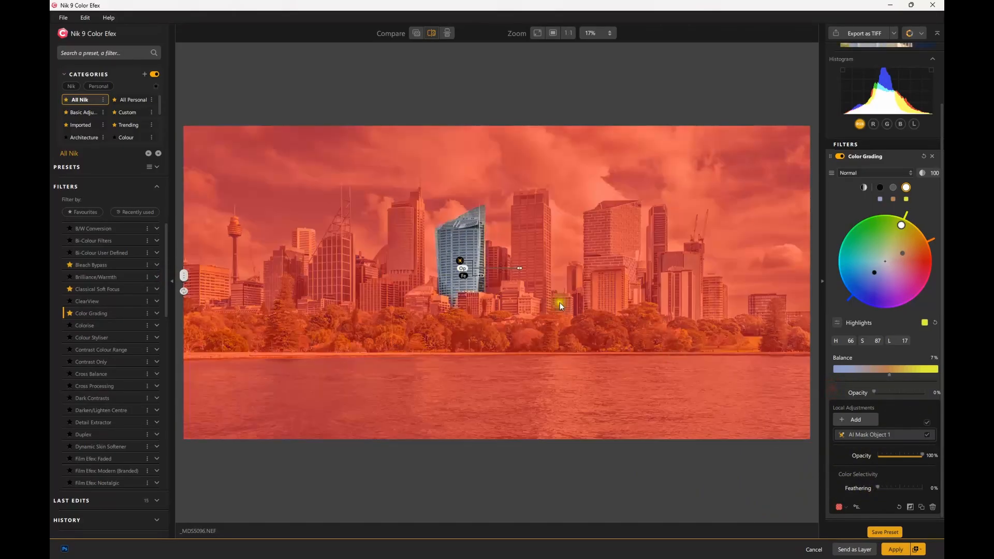
{"action": "left_click", "coordinate": [779, 495]}
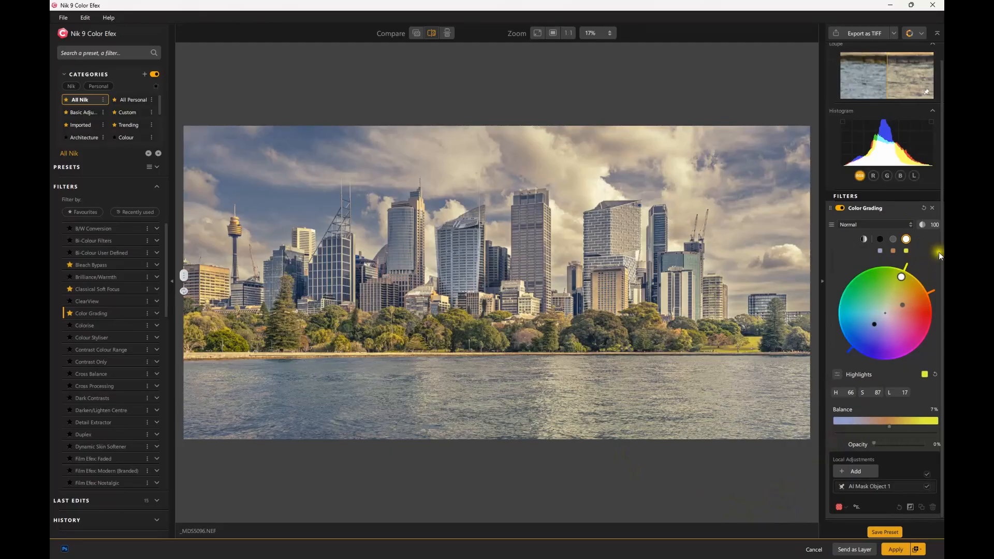
Remove the Color Grading filter and apply the Halation filter to the skyline photo
{"action": "left_click", "coordinate": [934, 209]}
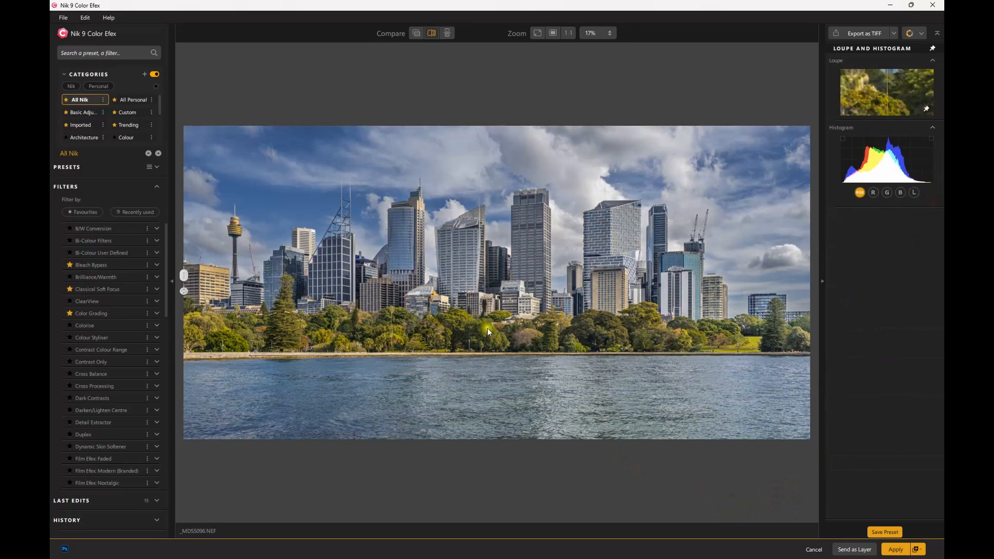
{"action": "scroll", "coordinate": [81, 378], "scroll_direction": "down", "scroll_amount": 3}
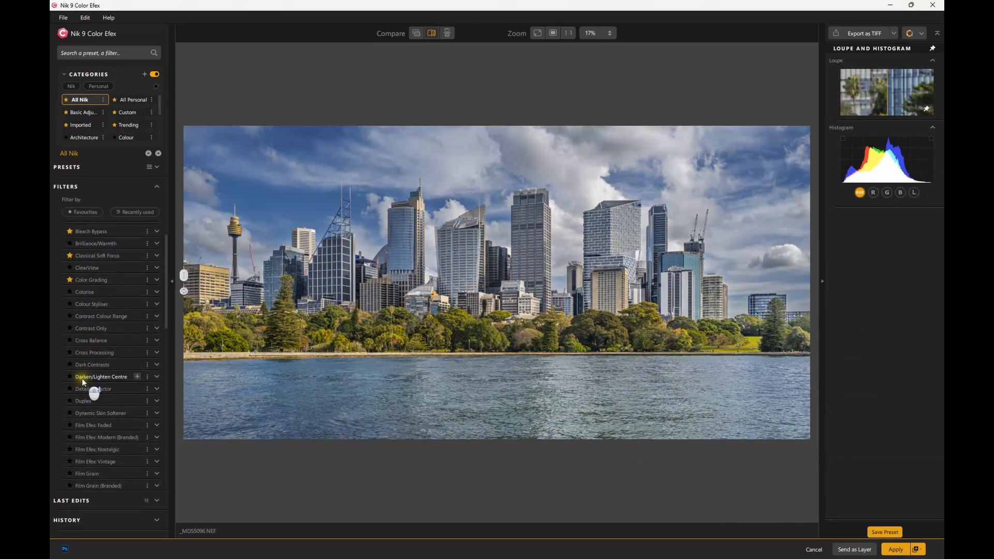
{"action": "scroll", "coordinate": [119, 416], "scroll_direction": "down", "scroll_amount": 2}
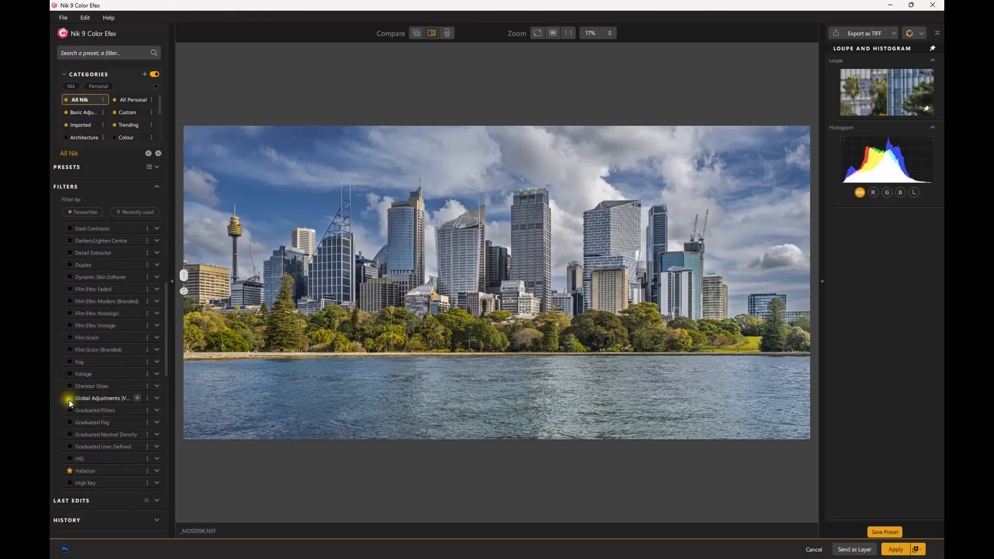
{"action": "scroll", "coordinate": [109, 425], "scroll_direction": "down", "scroll_amount": 2}
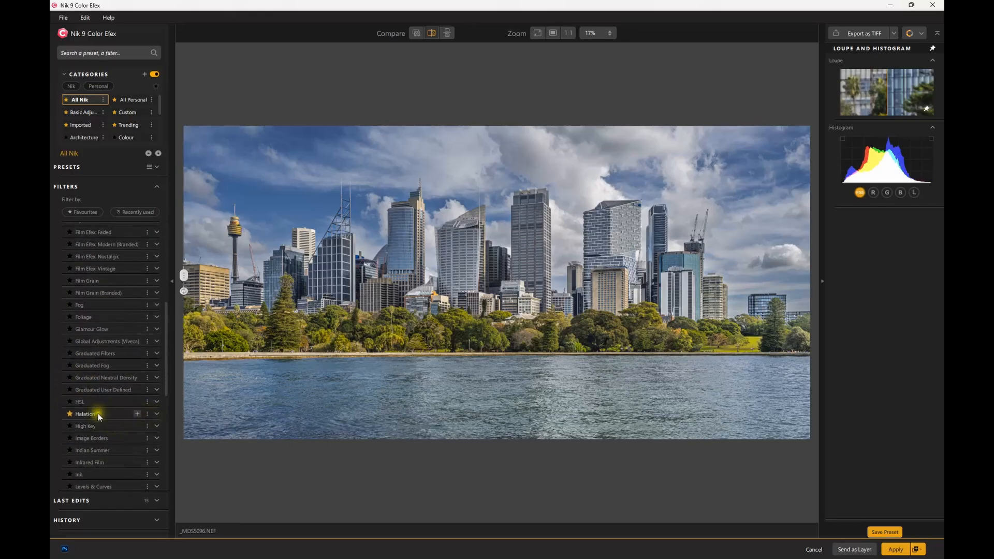
{"action": "left_click", "coordinate": [99, 413]}
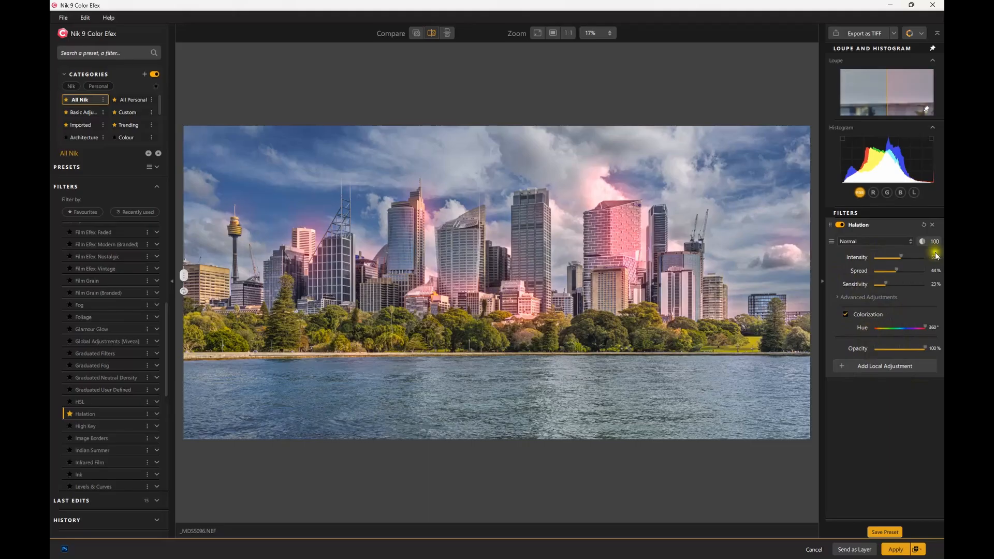
Compare the halation with and without Colorization, shift its hue, and turn Colorization off
{"action": "left_click", "coordinate": [846, 315]}
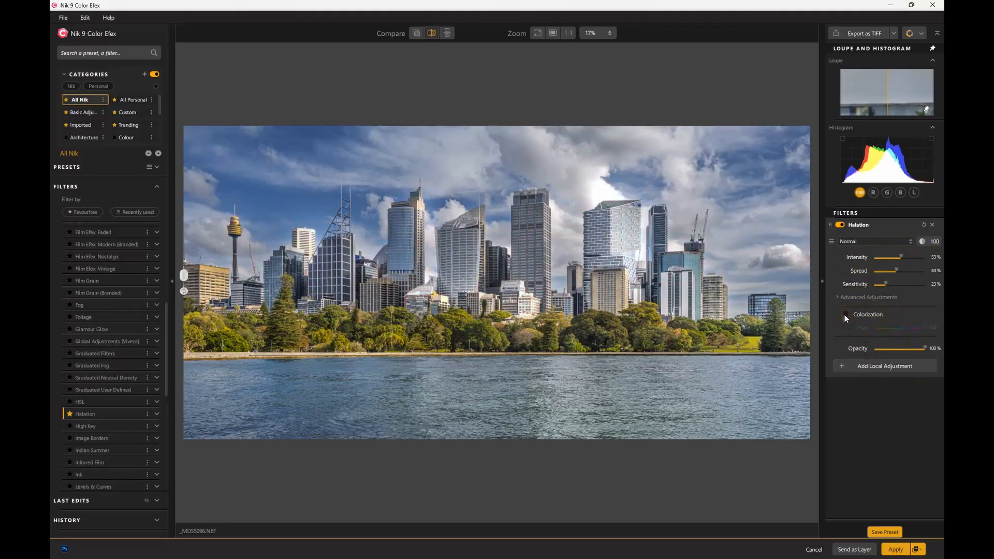
{"action": "left_click", "coordinate": [845, 315]}
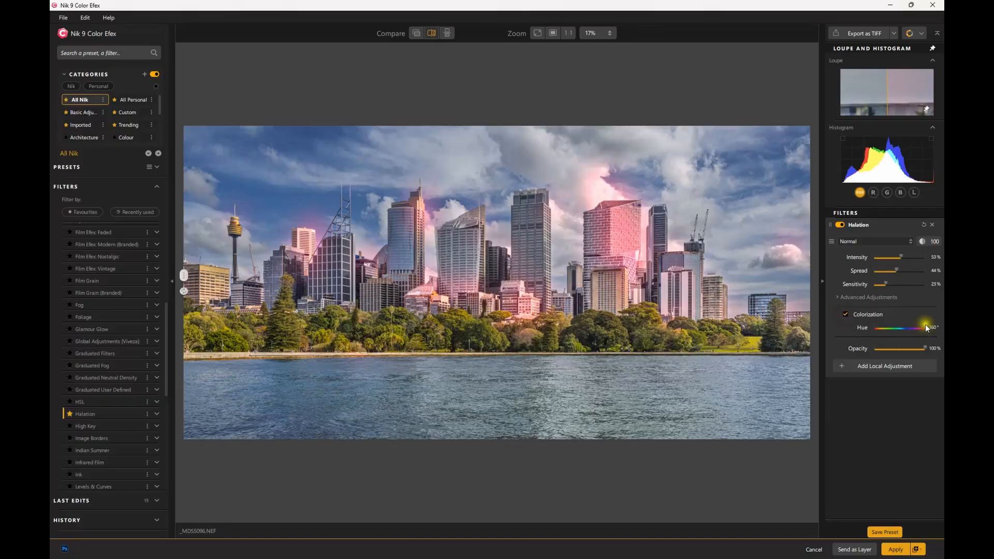
{"action": "left_click_drag", "start_coordinate": [918, 325], "coordinate": [861, 324]}
{"action": "left_click", "coordinate": [846, 314]}
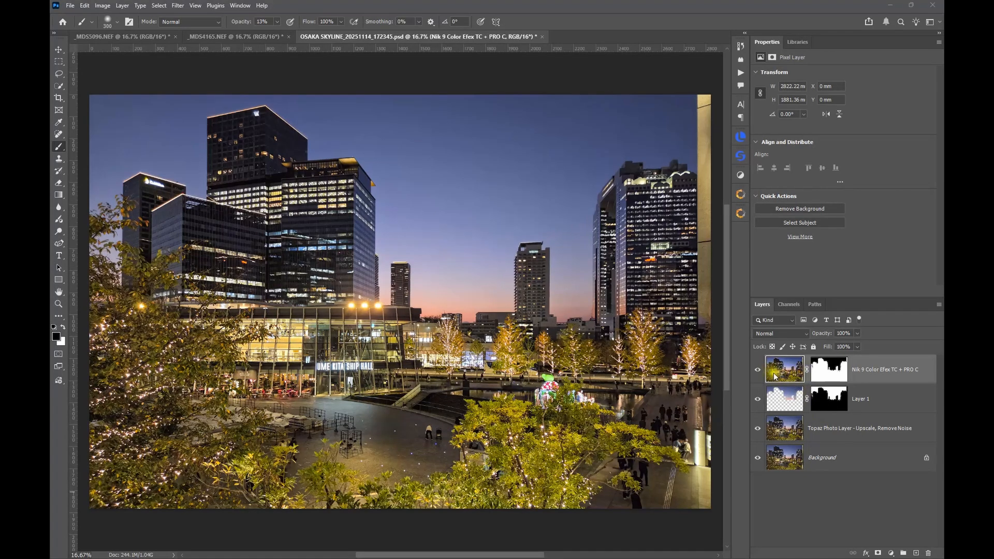
From Photoshop, open the Osaka skyline photo in Nik 9 Color Efex, confirm the mask selection, and fit the whole image in the preview
{"action": "left_click", "coordinate": [739, 214]}
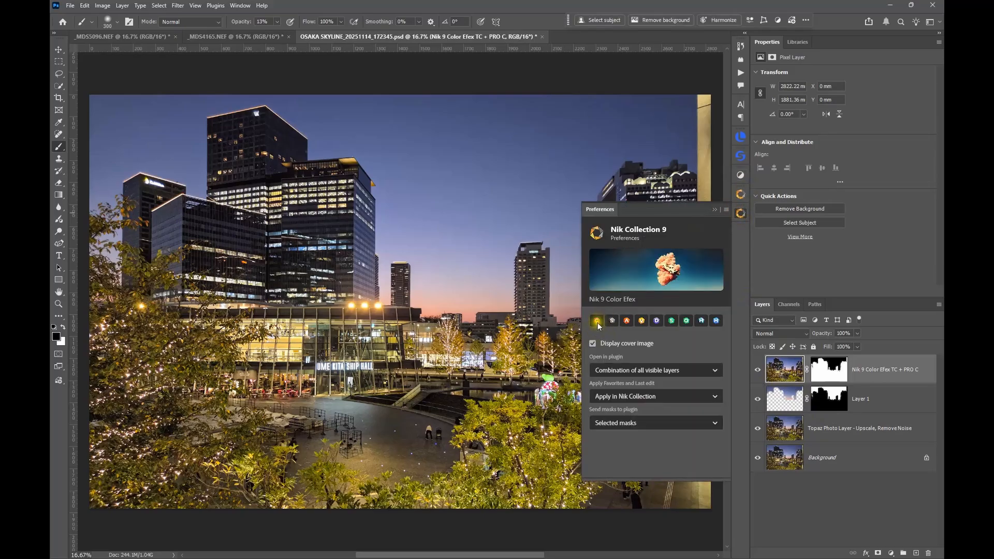
{"action": "left_click", "coordinate": [596, 324]}
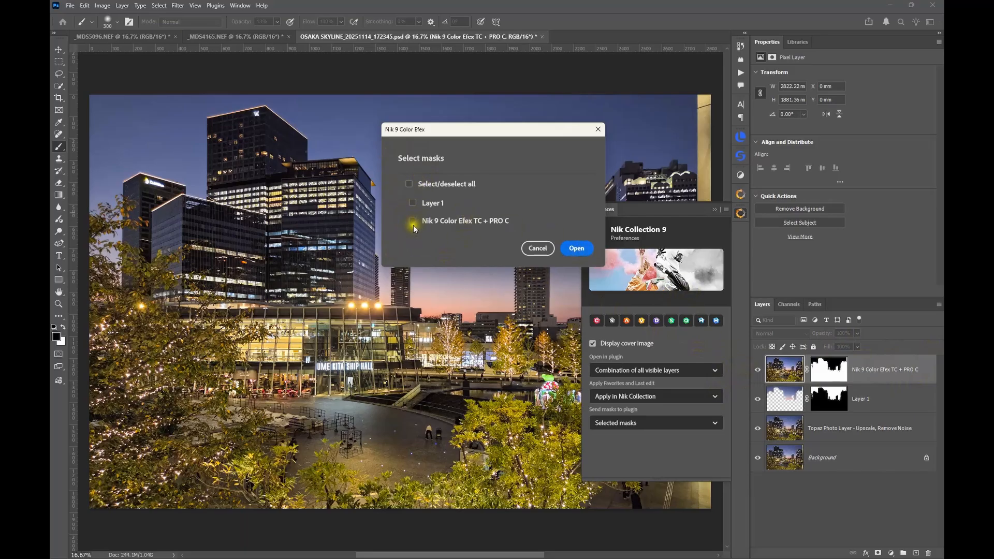
{"action": "left_click", "coordinate": [576, 249]}
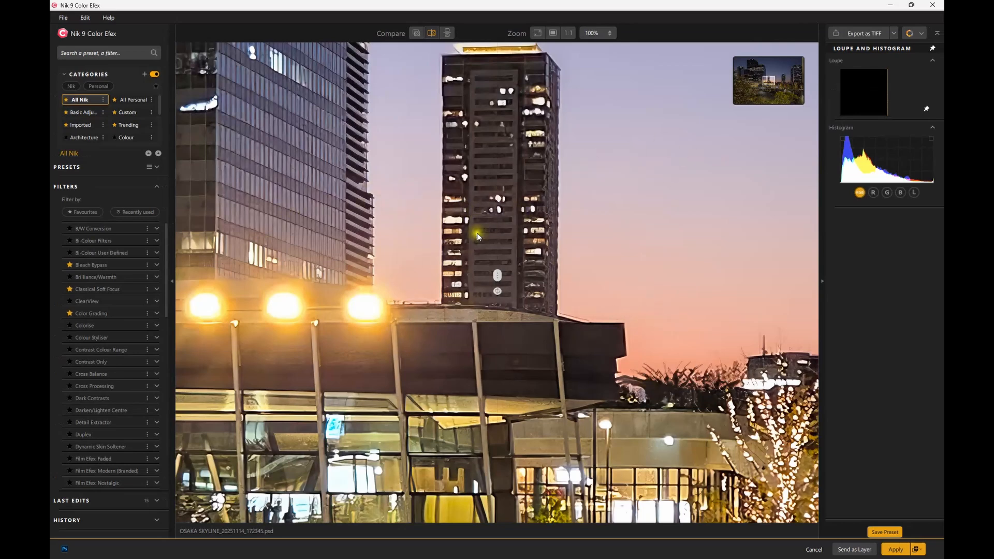
{"action": "scroll", "coordinate": [463, 242], "scroll_direction": "down", "scroll_amount": 3}
{"action": "scroll", "coordinate": [462, 242], "scroll_direction": "down", "scroll_amount": 4}
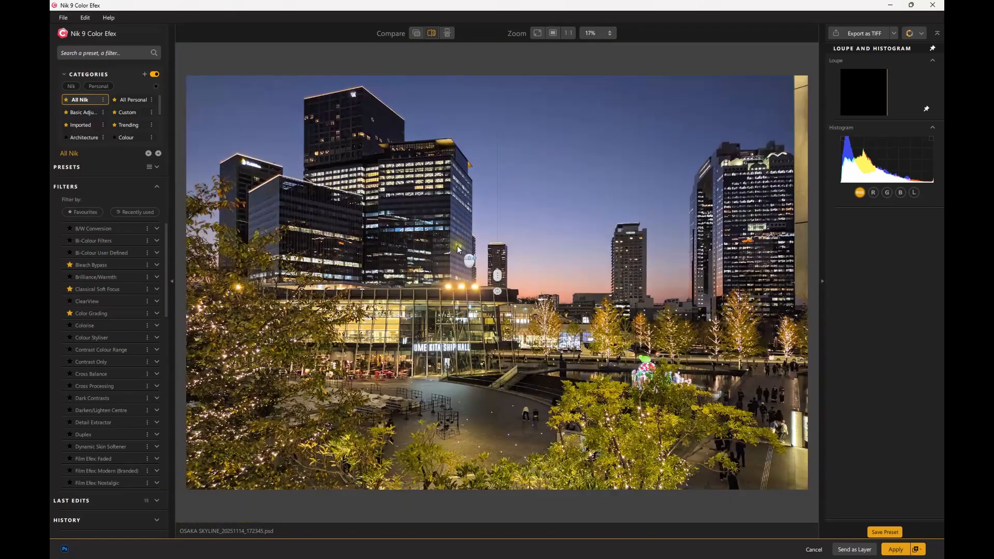
{"action": "scroll", "coordinate": [456, 254], "scroll_direction": "up", "scroll_amount": 1}
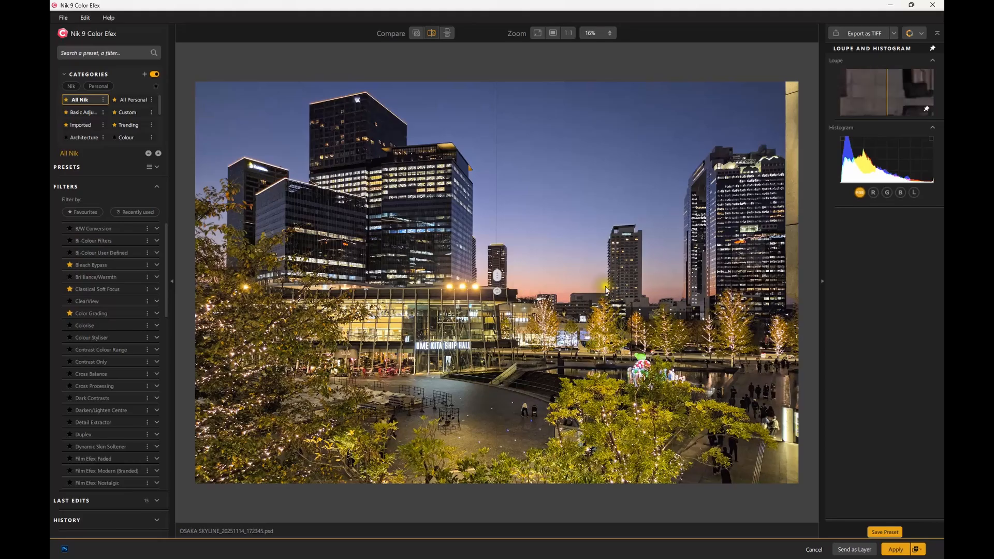
Apply the Halation filter to the Osaka skyline photo and extend the filtered side of the comparison across the whole image
{"action": "scroll", "coordinate": [98, 404], "scroll_direction": "down", "scroll_amount": 3}
{"action": "scroll", "coordinate": [96, 399], "scroll_direction": "down", "scroll_amount": 12}
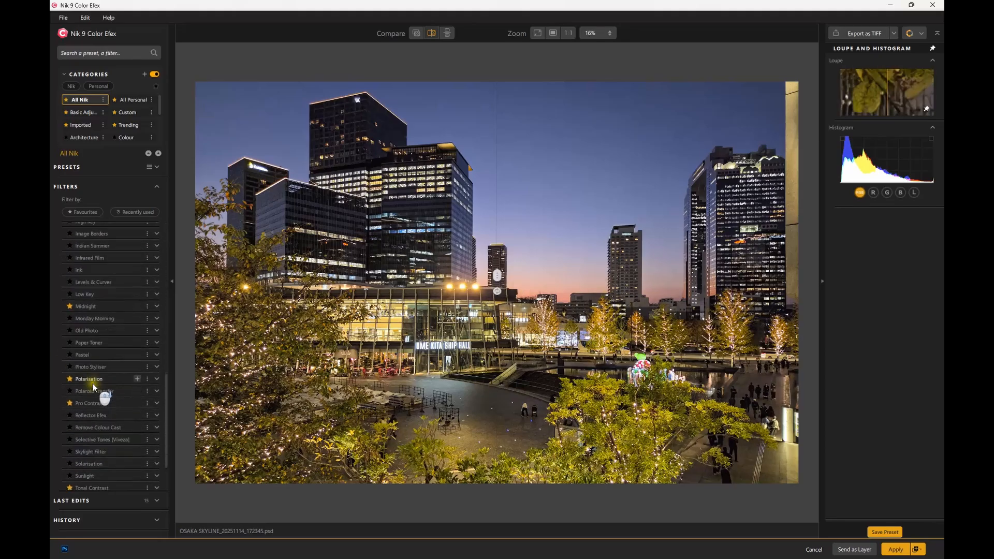
{"action": "scroll", "coordinate": [81, 297], "scroll_direction": "up", "scroll_amount": 3}
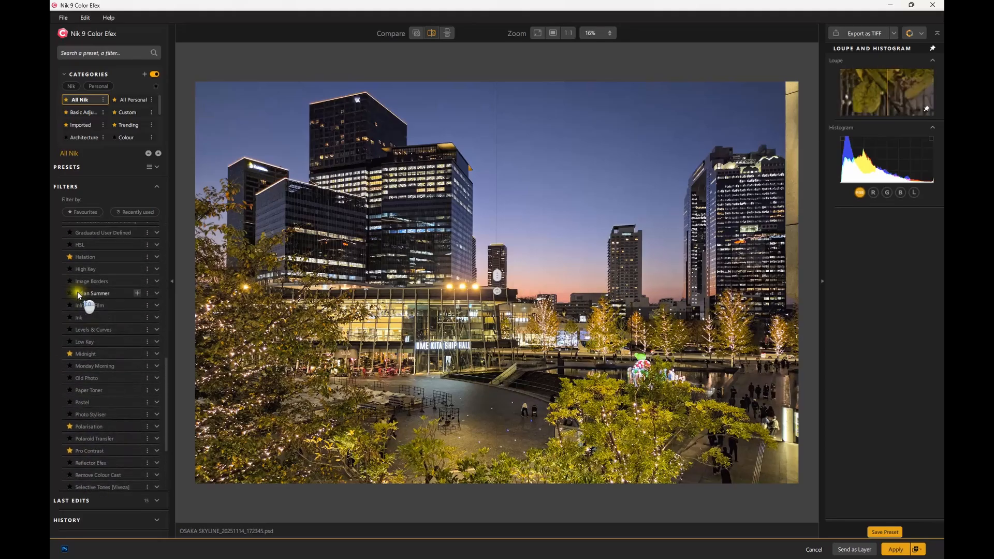
{"action": "left_click", "coordinate": [109, 257]}
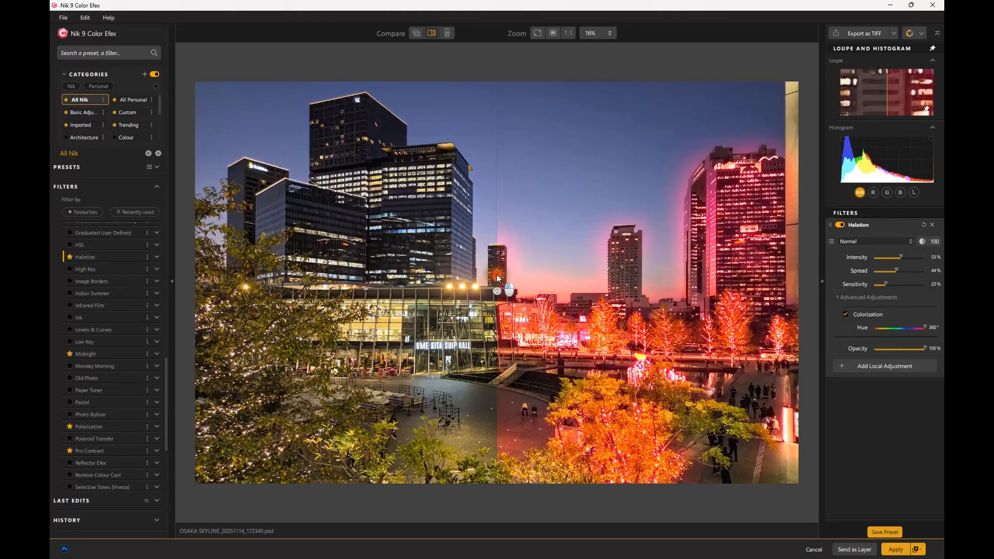
{"action": "left_click_drag", "start_coordinate": [496, 274], "coordinate": [182, 272]}
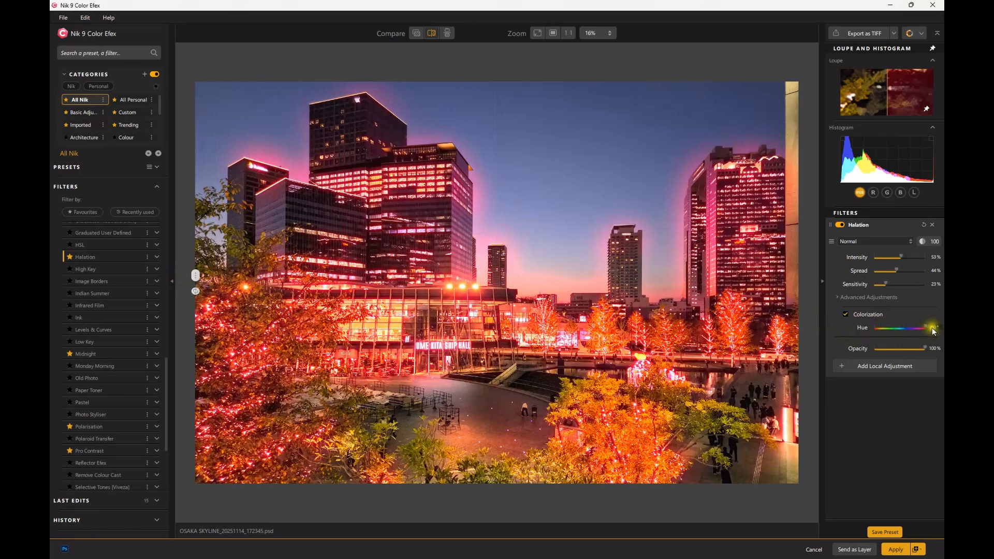
Move the halation hue to 0° and turn Colorization off
{"action": "left_click_drag", "start_coordinate": [925, 327], "coordinate": [872, 338]}
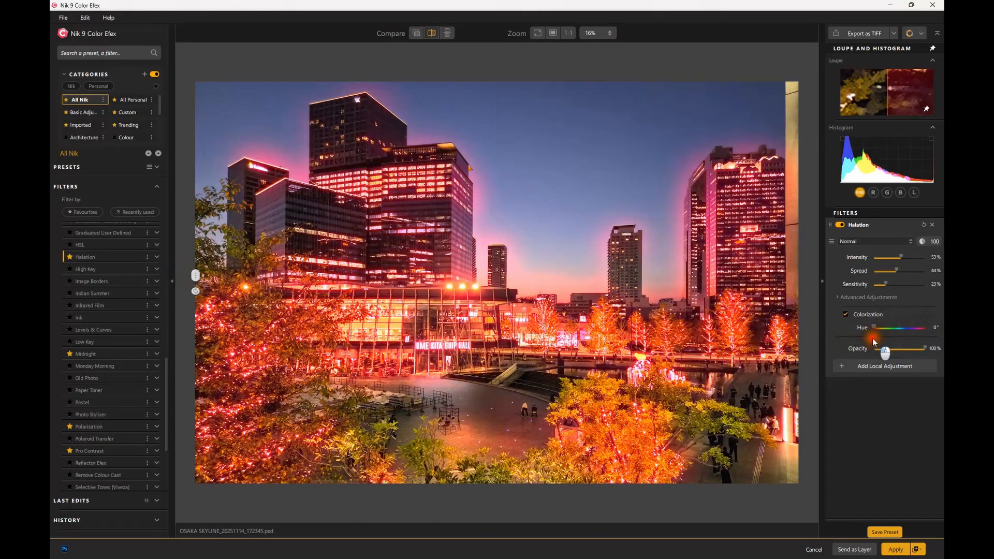
{"action": "left_click", "coordinate": [846, 314]}
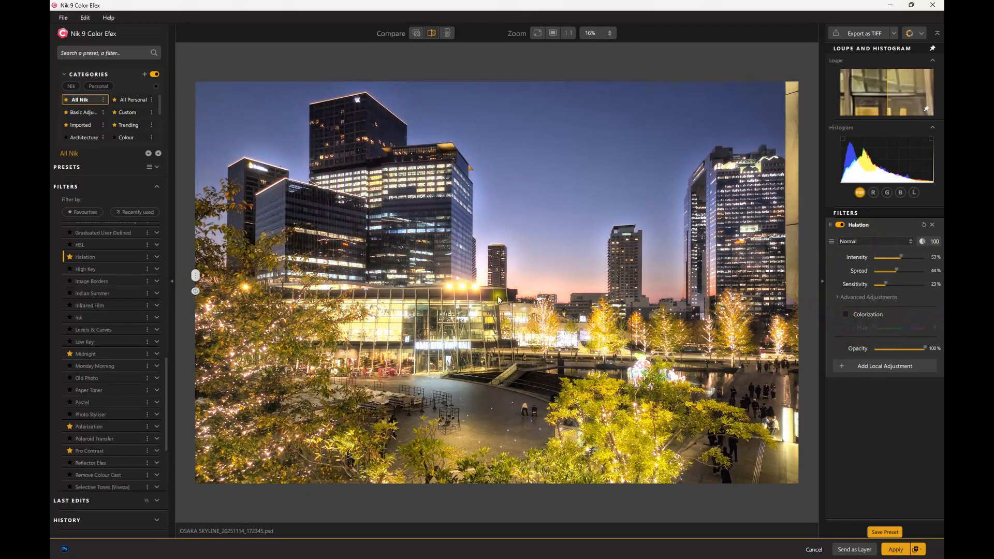
Test the halation Intensity at 0% and set it to 55%, then raise Spread to 100% and reduce it again
{"action": "left_click_drag", "start_coordinate": [900, 256], "coordinate": [821, 269]}
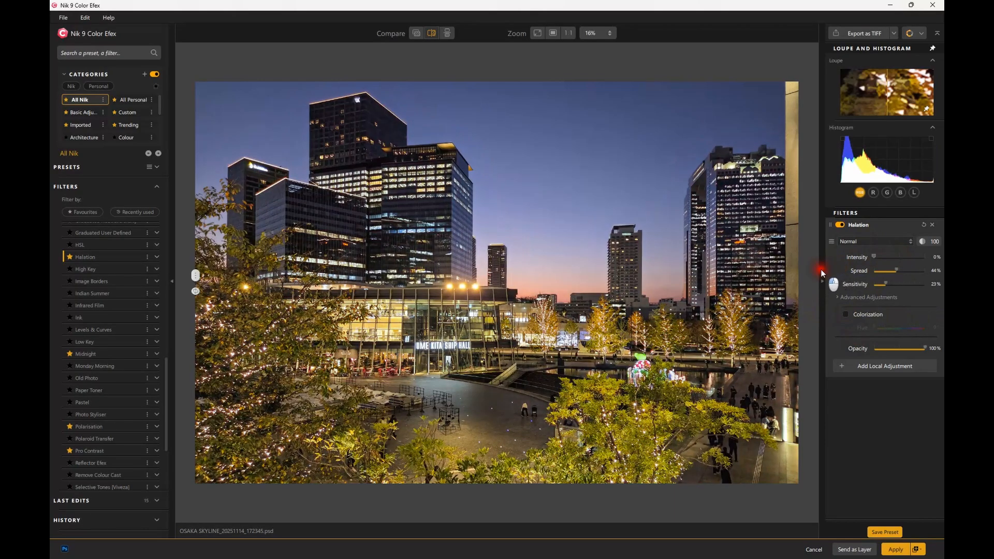
{"action": "left_click_drag", "start_coordinate": [821, 269], "coordinate": [902, 263]}
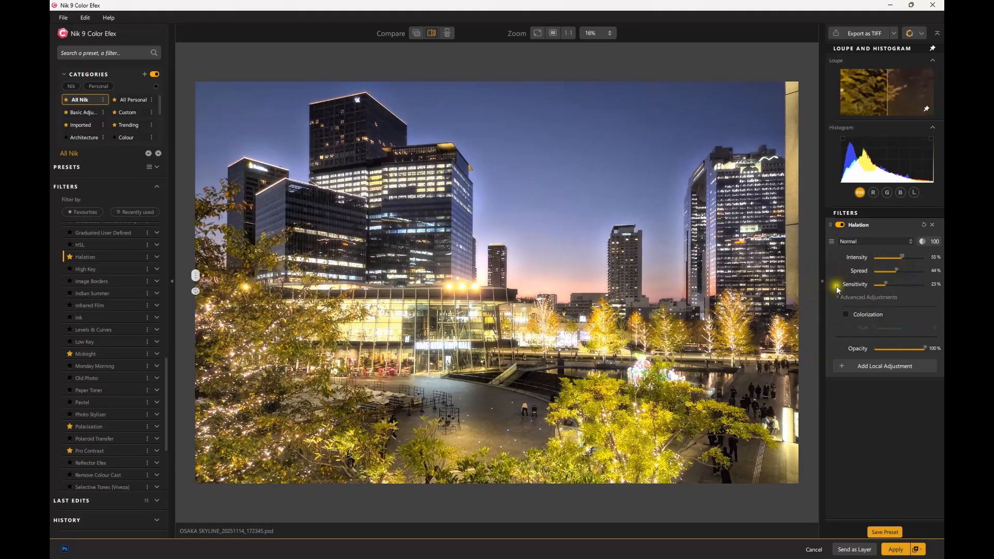
{"action": "left_click_drag", "start_coordinate": [894, 272], "coordinate": [933, 275]}
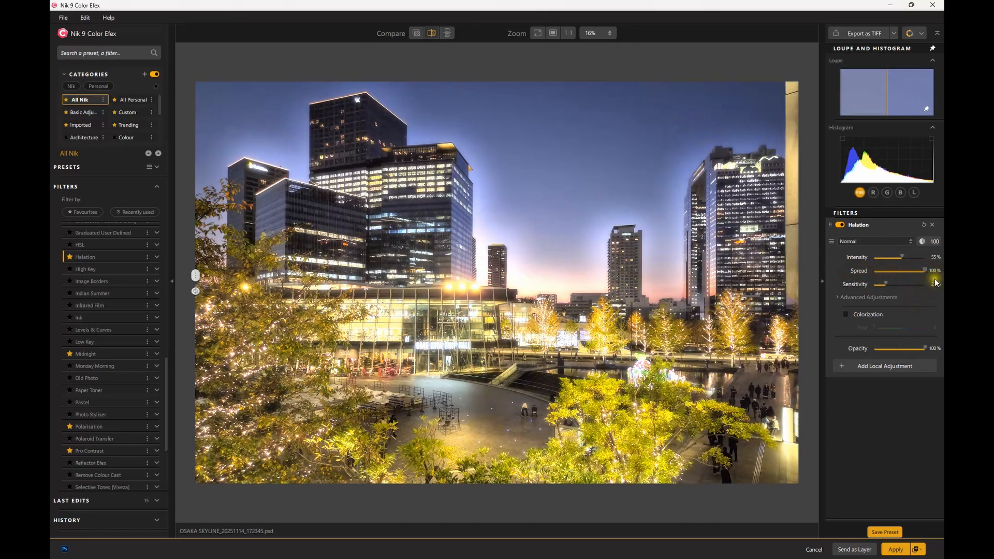
{"action": "left_click_drag", "start_coordinate": [925, 271], "coordinate": [908, 285]}
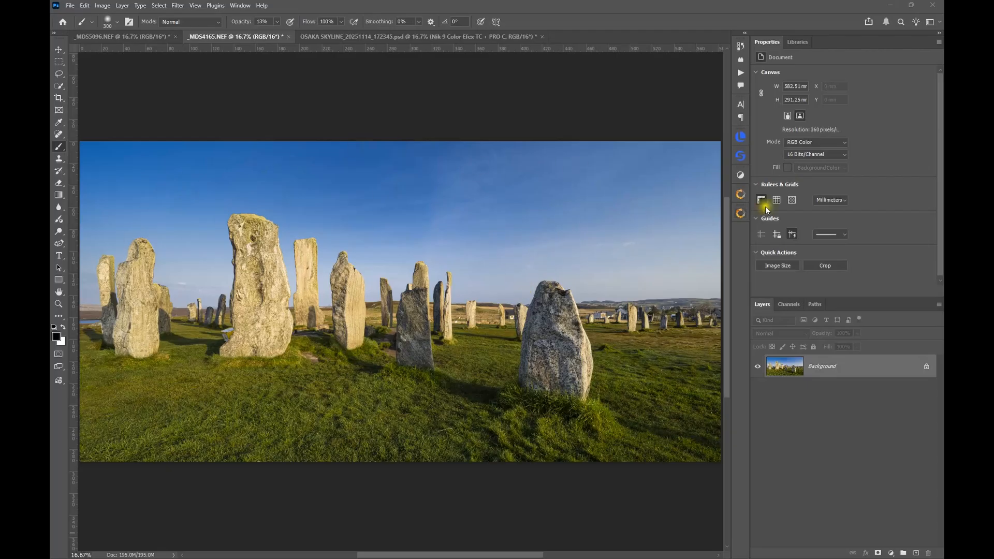
Open the standing stones photo in Nik 9 Analog Efex, fitted in the preview, and try the Detail Extractor of Basic Adjustments
{"action": "left_click", "coordinate": [742, 215]}
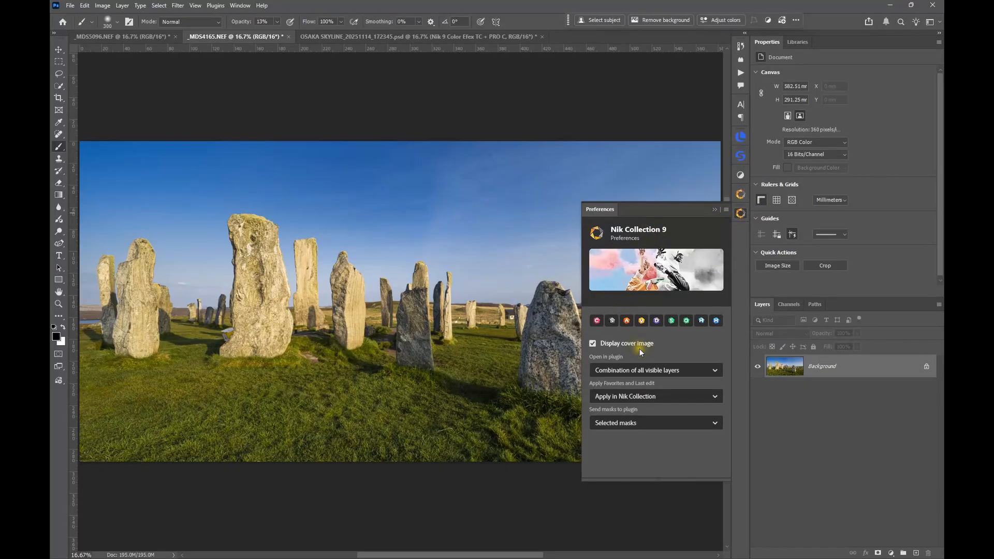
{"action": "left_click", "coordinate": [628, 320]}
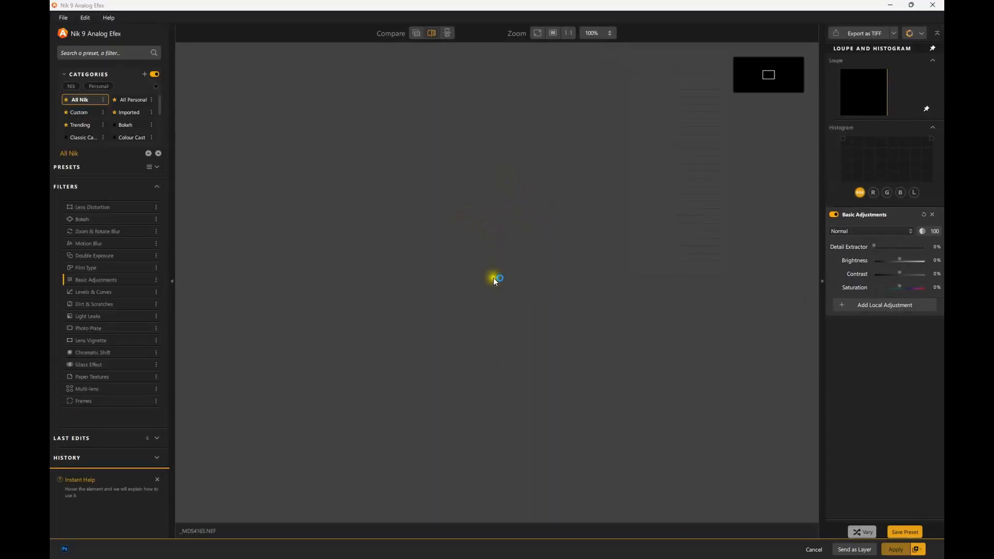
{"action": "scroll", "coordinate": [468, 240], "scroll_direction": "down", "scroll_amount": 5}
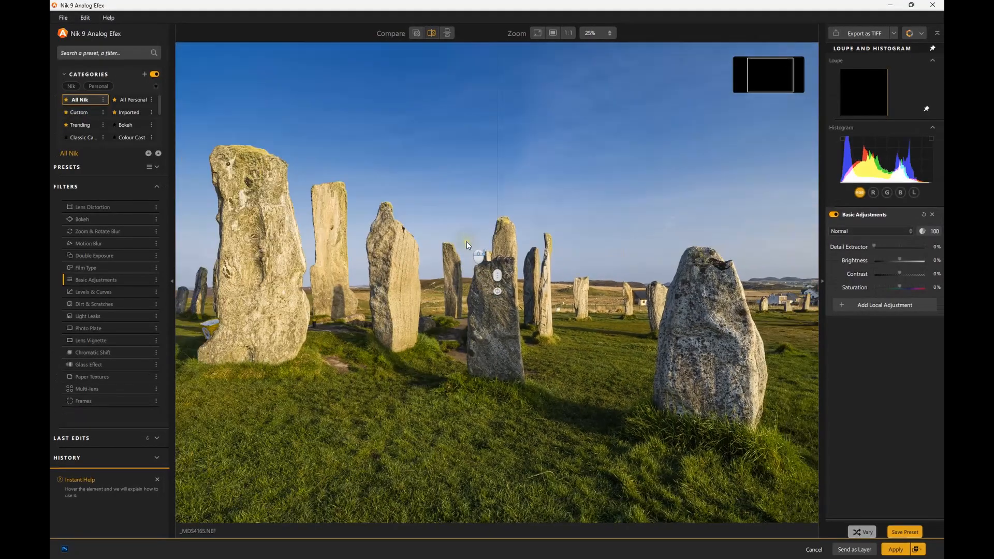
{"action": "scroll", "coordinate": [468, 241], "scroll_direction": "up", "scroll_amount": 2}
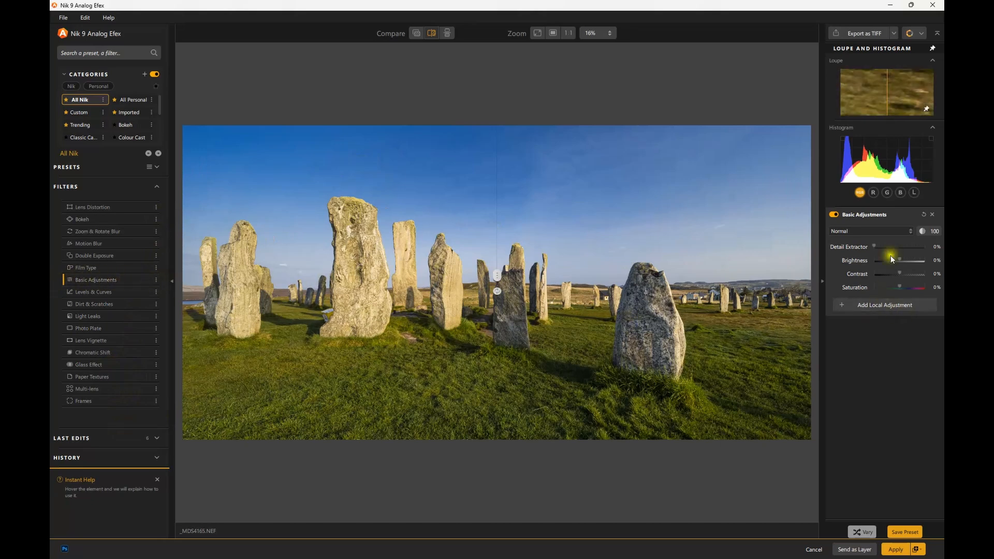
{"action": "mouse_move", "coordinate": [874, 247]}
{"action": "left_mouse_down"}
{"action": "mouse_move", "coordinate": [925, 248]}
{"action": "mouse_move", "coordinate": [863, 251]}
{"action": "mouse_move", "coordinate": [914, 254]}
{"action": "mouse_move", "coordinate": [871, 253]}
{"action": "left_mouse_up"}
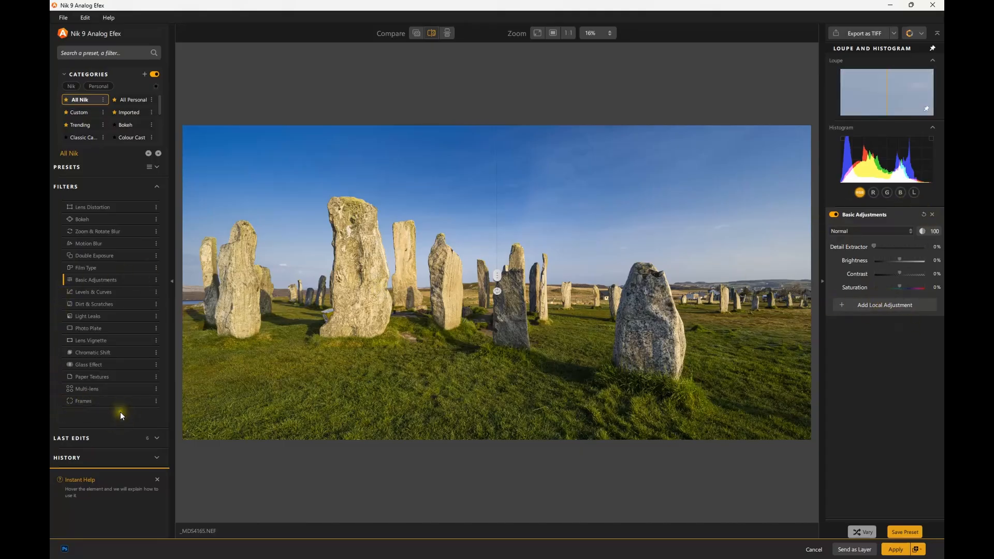
Try a Red/Cyan Chromatic Shift across the whole stones photo, reducing its offset to 0% and rotating its angle to 139°
{"action": "left_click", "coordinate": [105, 353]}
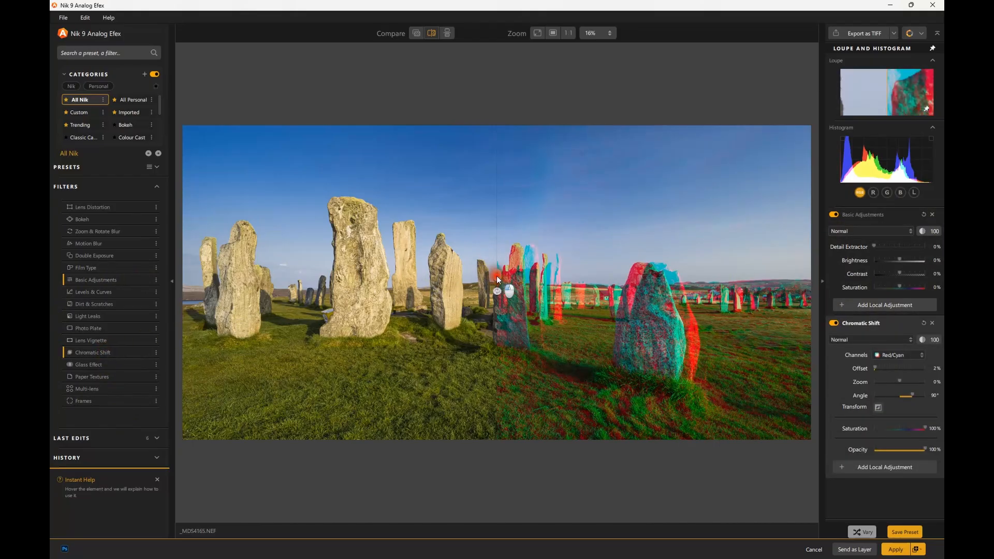
{"action": "left_click_drag", "start_coordinate": [496, 276], "coordinate": [201, 300]}
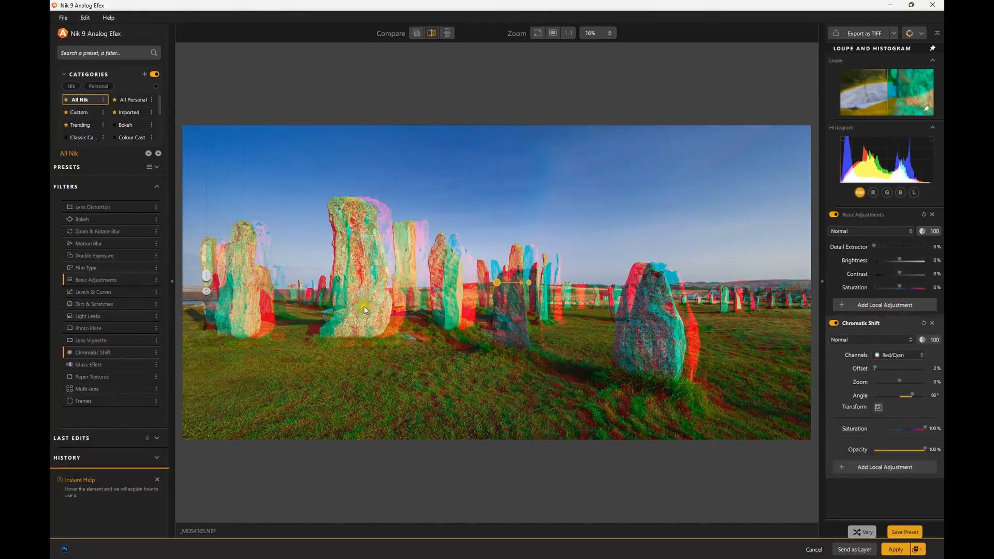
{"action": "left_click_drag", "start_coordinate": [529, 283], "coordinate": [517, 290]}
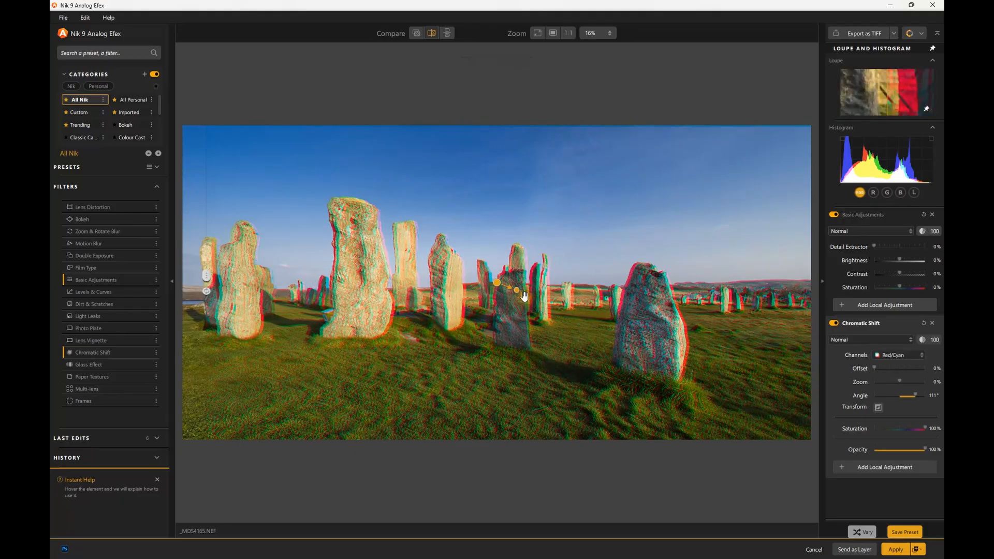
{"action": "left_click_drag", "start_coordinate": [516, 290], "coordinate": [517, 288]}
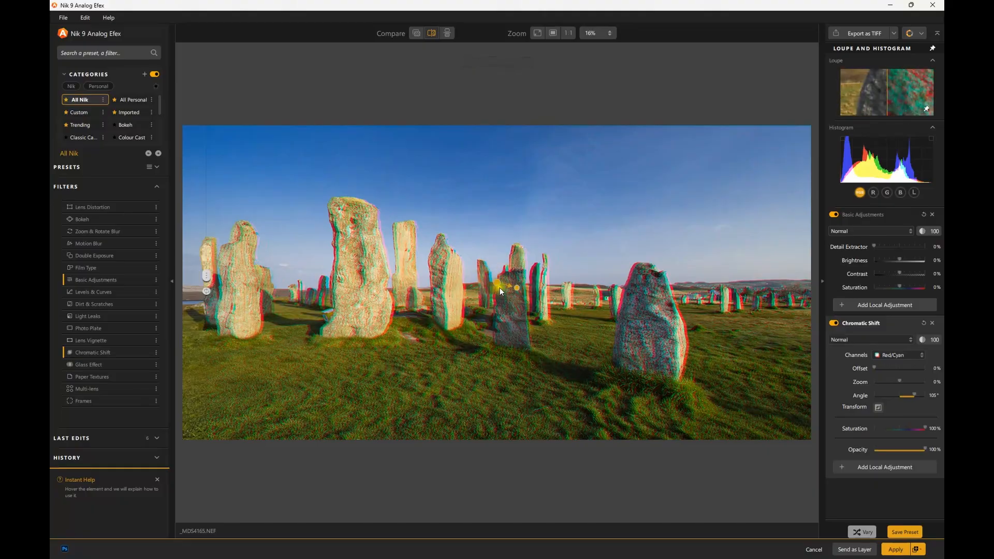
{"action": "mouse_move", "coordinate": [498, 284]}
{"action": "left_mouse_down"}
{"action": "mouse_move", "coordinate": [413, 285]}
{"action": "mouse_move", "coordinate": [533, 289]}
{"action": "mouse_move", "coordinate": [541, 310]}
{"action": "mouse_move", "coordinate": [510, 319]}
{"action": "mouse_move", "coordinate": [521, 298]}
{"action": "mouse_move", "coordinate": [542, 295]}
{"action": "mouse_move", "coordinate": [598, 343]}
{"action": "mouse_move", "coordinate": [511, 299]}
{"action": "left_mouse_up"}
Try the Chromatic Shift with Green/Magenta channels at 1% offset and a 75° angle, and remove the filter
{"action": "left_click", "coordinate": [903, 355]}
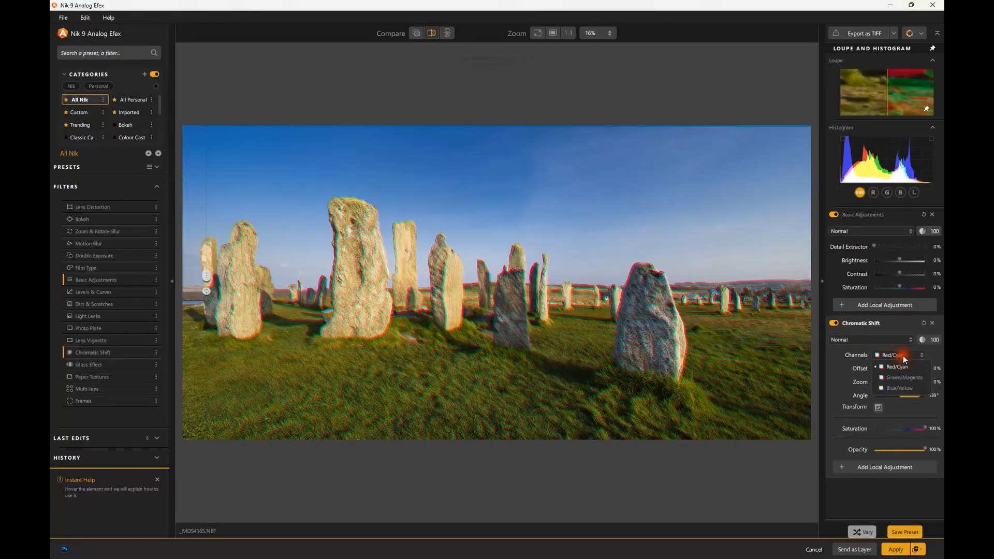
{"action": "left_click", "coordinate": [889, 377]}
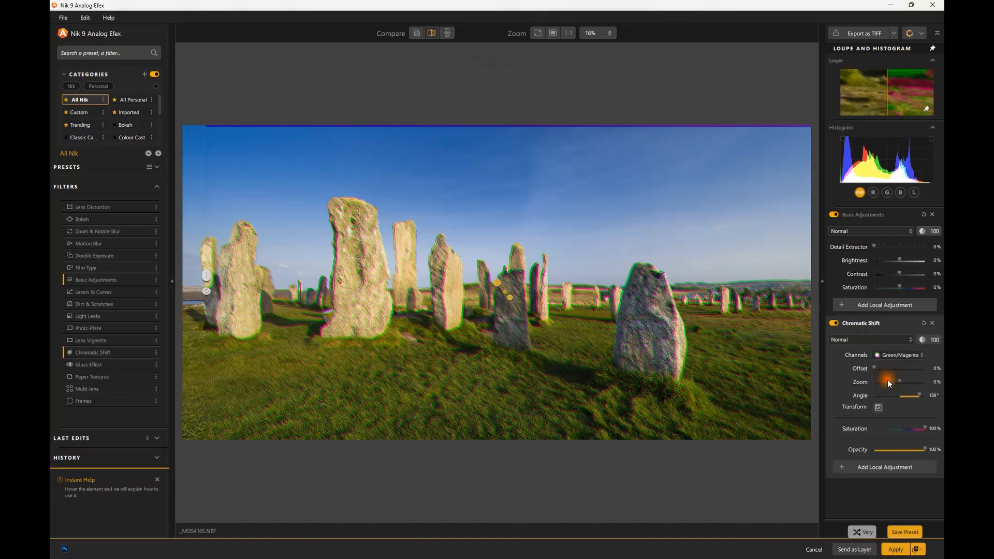
{"action": "left_click_drag", "start_coordinate": [510, 298], "coordinate": [518, 278]}
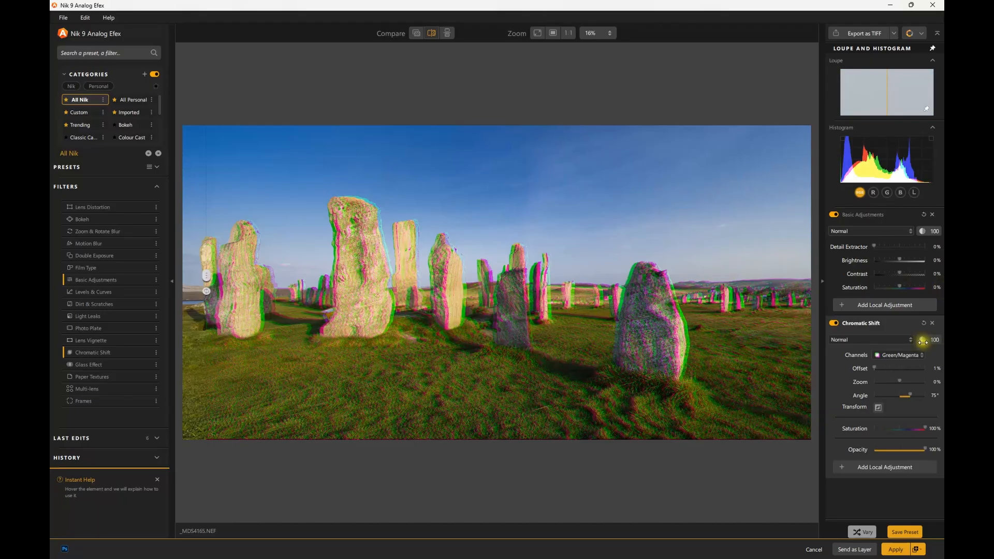
{"action": "left_click", "coordinate": [933, 322]}
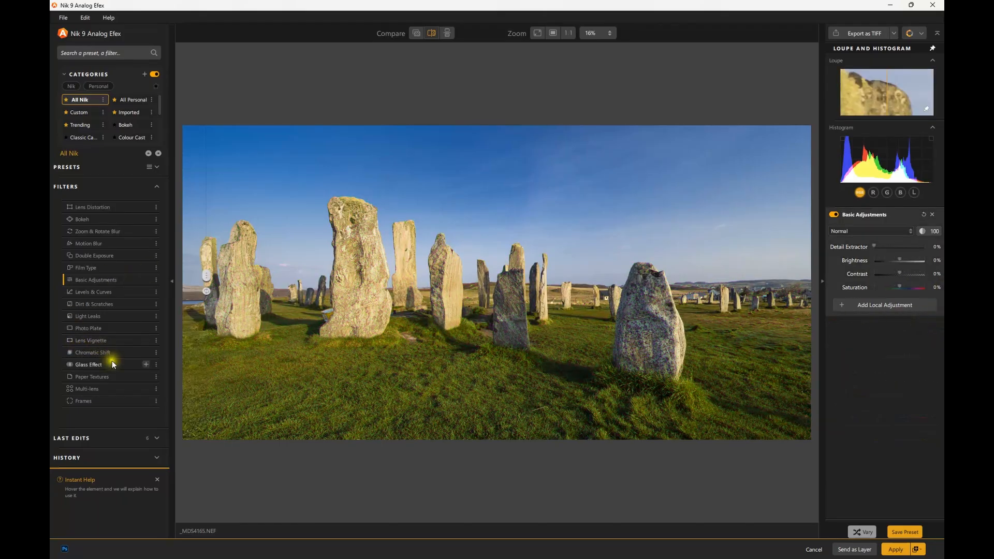
Apply the Glass Effect filter to the stones photo with Strength 33%, Smoothness 26%, Details 45% and Zoom 34%
{"action": "left_click", "coordinate": [75, 362]}
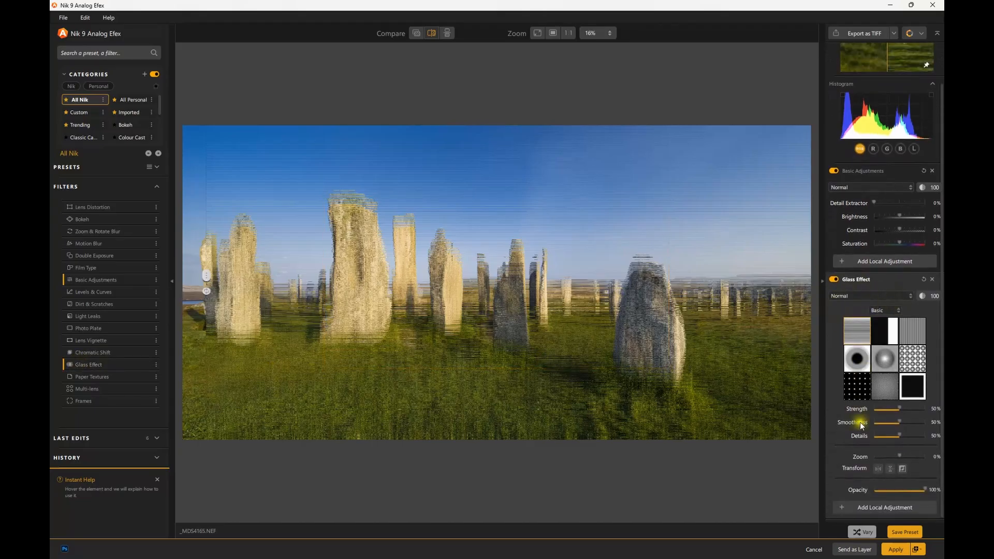
{"action": "left_click", "coordinate": [878, 508]}
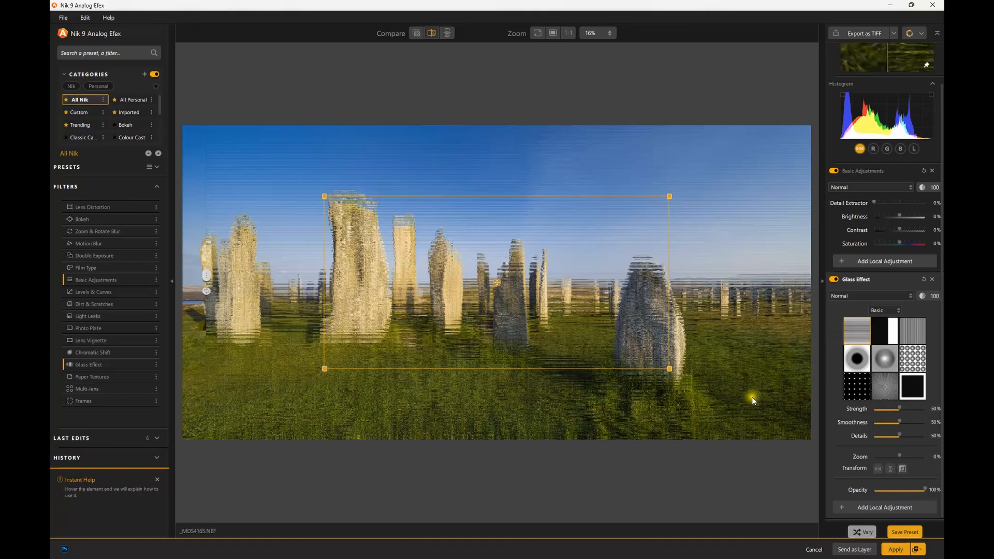
{"action": "scroll", "coordinate": [582, 300], "scroll_direction": "up", "scroll_amount": 5}
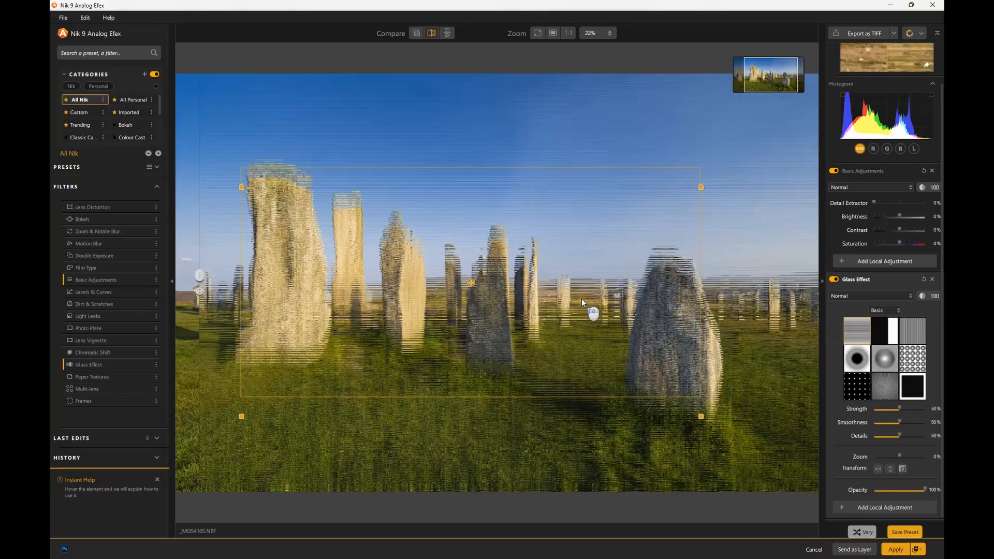
{"action": "mouse_move", "coordinate": [549, 350]}
{"action": "left_mouse_down"}
{"action": "mouse_move", "coordinate": [584, 354]}
{"action": "mouse_move", "coordinate": [570, 344]}
{"action": "mouse_move", "coordinate": [620, 334]}
{"action": "left_mouse_up"}
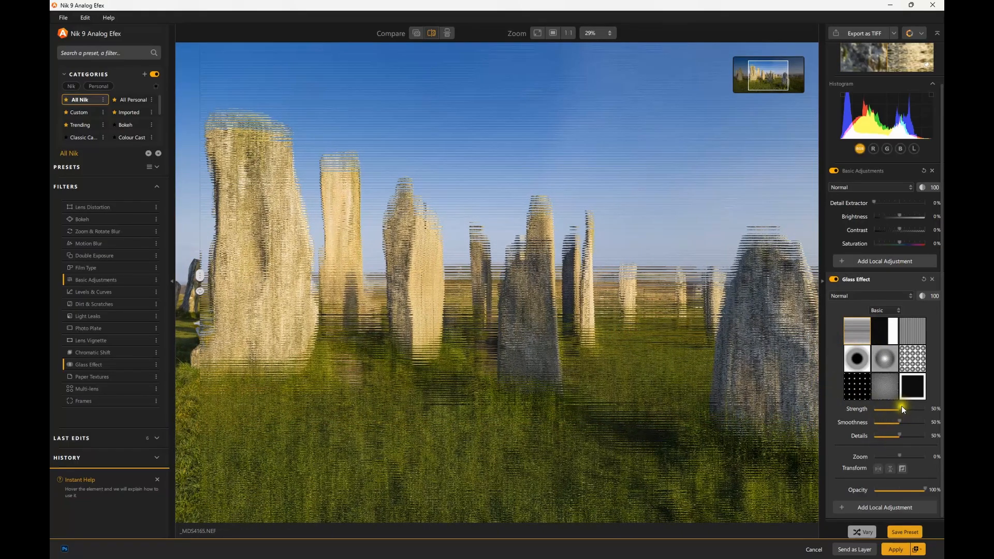
{"action": "left_click_drag", "start_coordinate": [902, 408], "coordinate": [886, 446]}
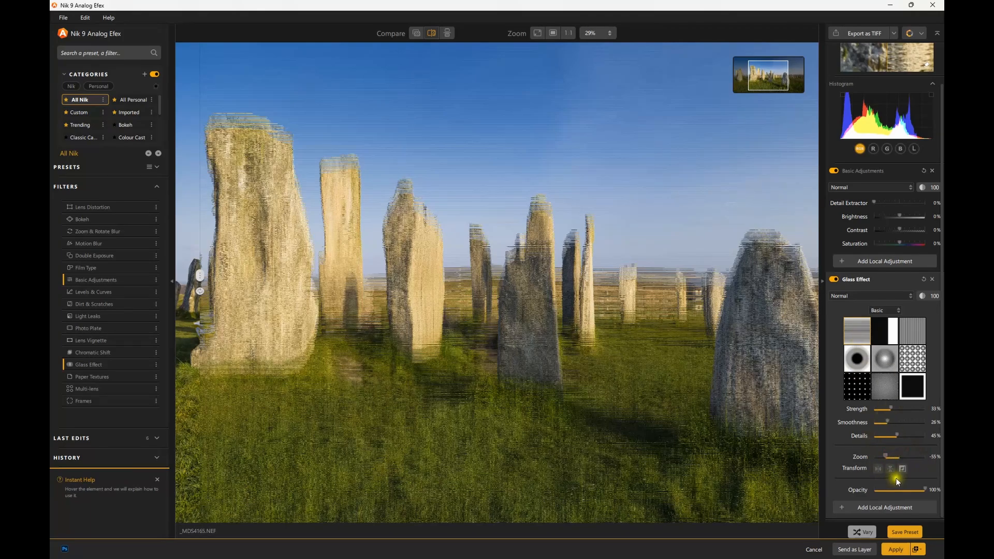
{"action": "mouse_move", "coordinate": [888, 455]}
{"action": "left_mouse_down"}
{"action": "mouse_move", "coordinate": [916, 453]}
{"action": "mouse_move", "coordinate": [907, 452]}
{"action": "left_mouse_up"}
{"action": "scroll", "coordinate": [588, 369], "scroll_direction": "down", "scroll_amount": 8}
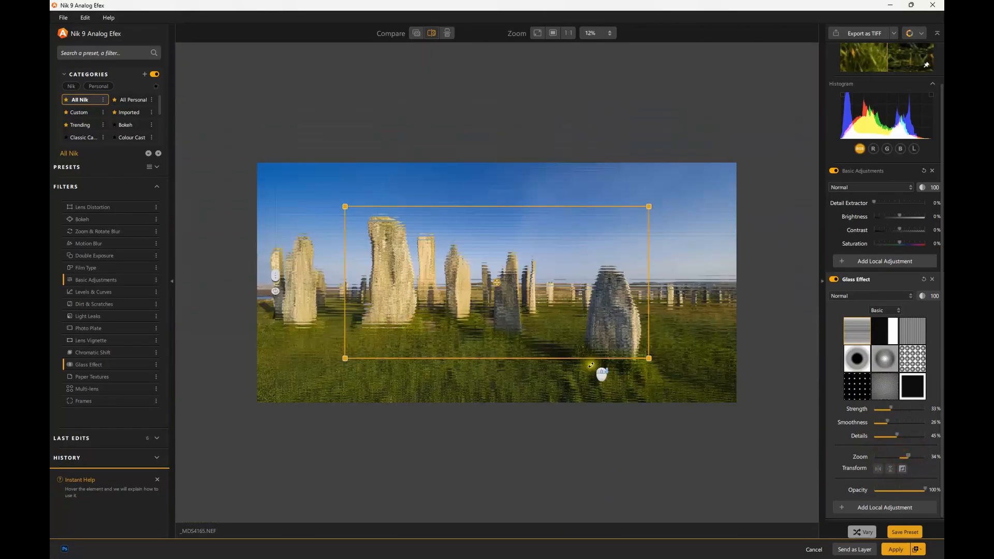
{"action": "scroll", "coordinate": [587, 368], "scroll_direction": "up", "scroll_amount": 3}
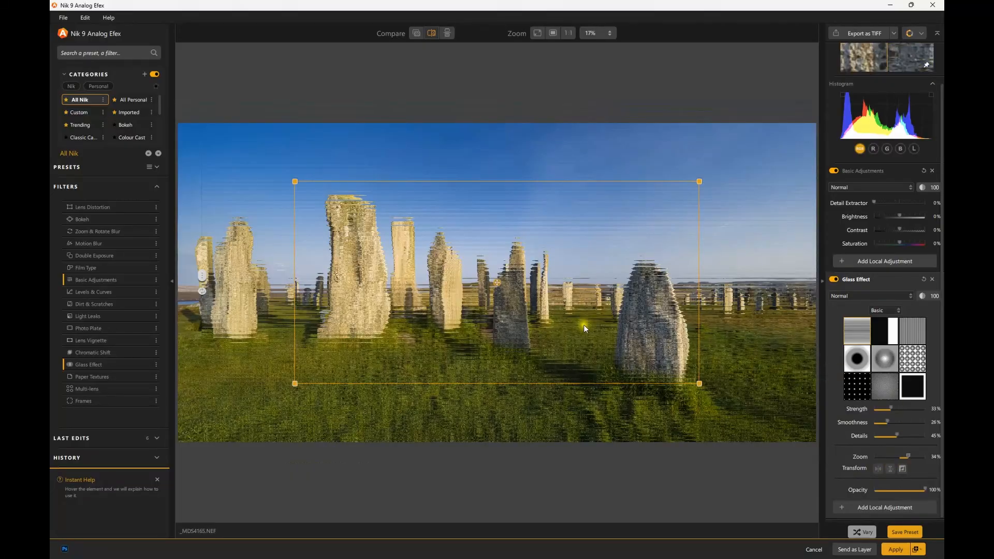
Try the bright-centred radial glass texture at 100% Zoom and compare it with the fine-grained and dotted textures
{"action": "left_click", "coordinate": [891, 372]}
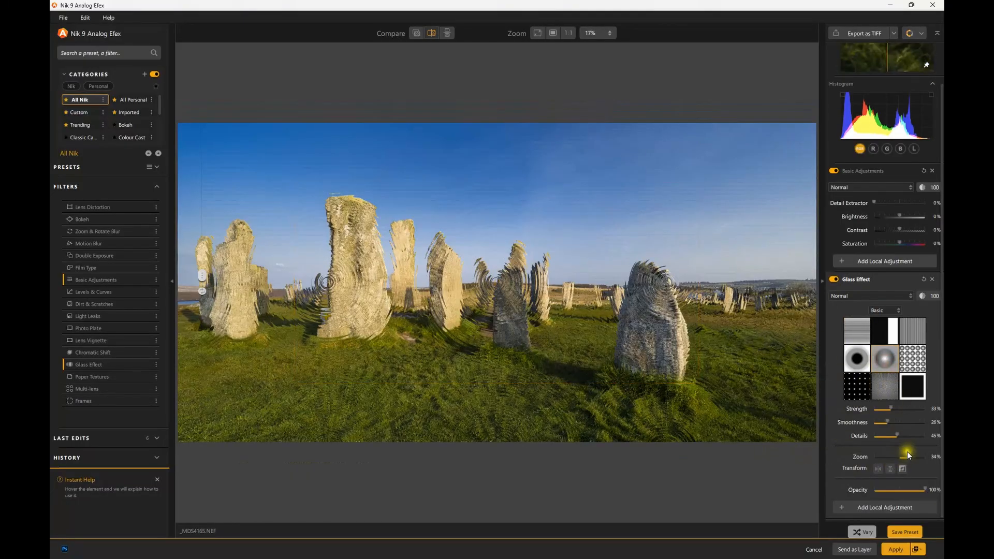
{"action": "left_click_drag", "start_coordinate": [908, 456], "coordinate": [925, 446]}
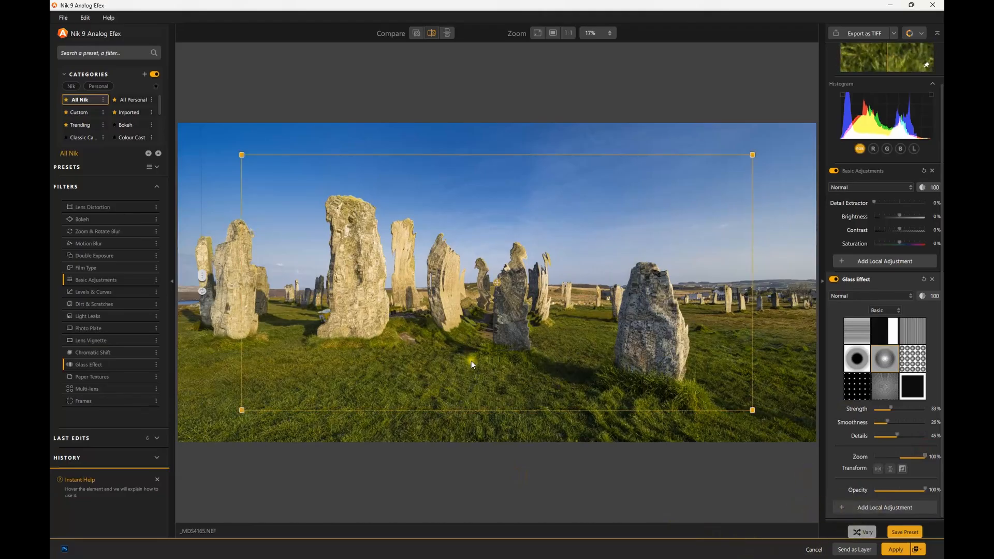
{"action": "left_click", "coordinate": [882, 392]}
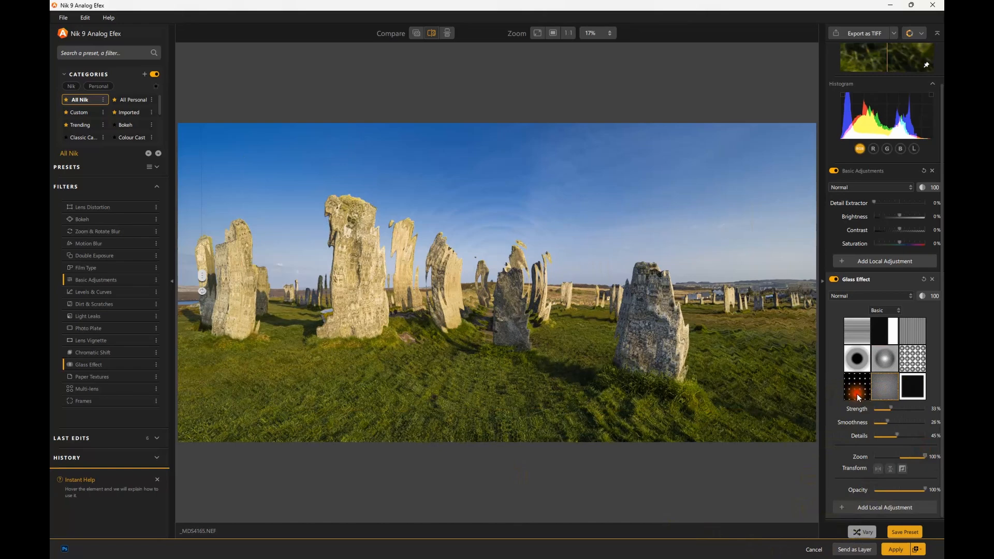
{"action": "left_click", "coordinate": [857, 394]}
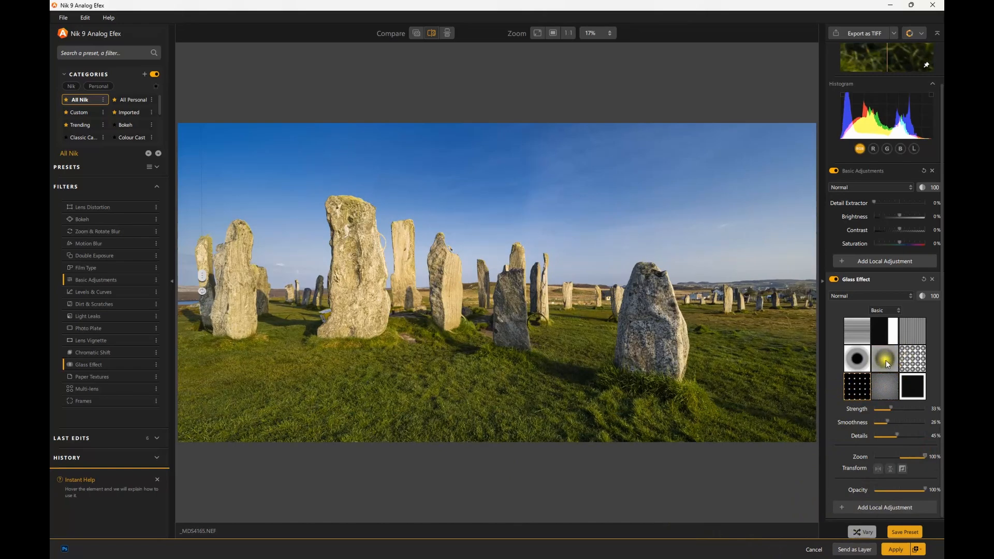
{"action": "left_click", "coordinate": [887, 361]}
Choose the dark-centred circular glass texture and set its Zoom to -93%
{"action": "left_click", "coordinate": [854, 361]}
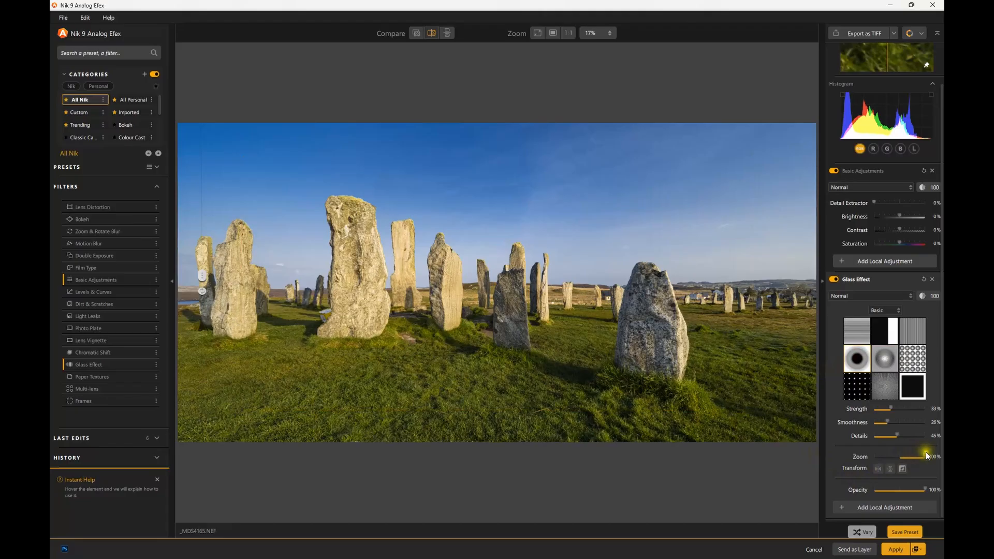
{"action": "left_click_drag", "start_coordinate": [926, 455], "coordinate": [877, 450]}
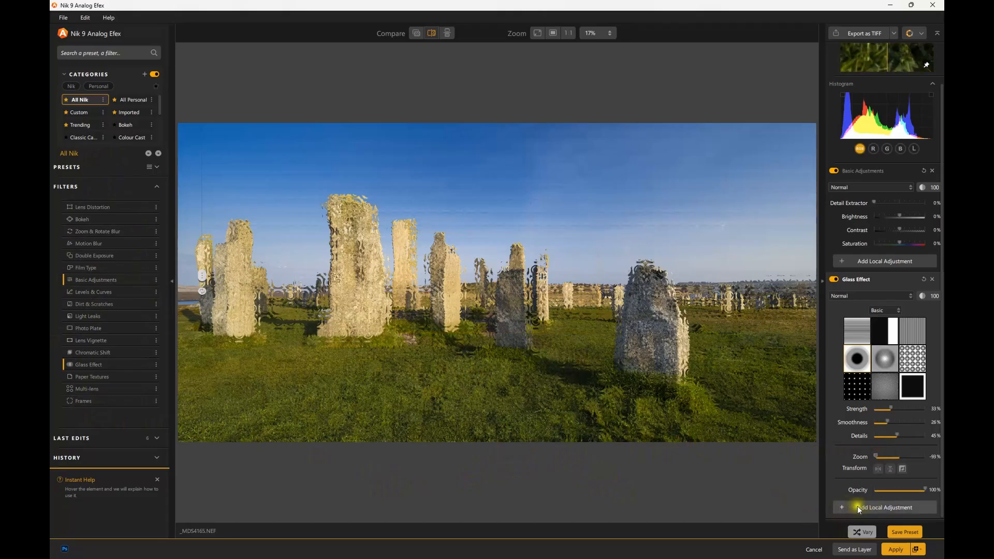
Preview the available blending modes, from Darken and Screen to Relighten, on the Glass Effect filter
{"action": "left_click", "coordinate": [857, 296]}
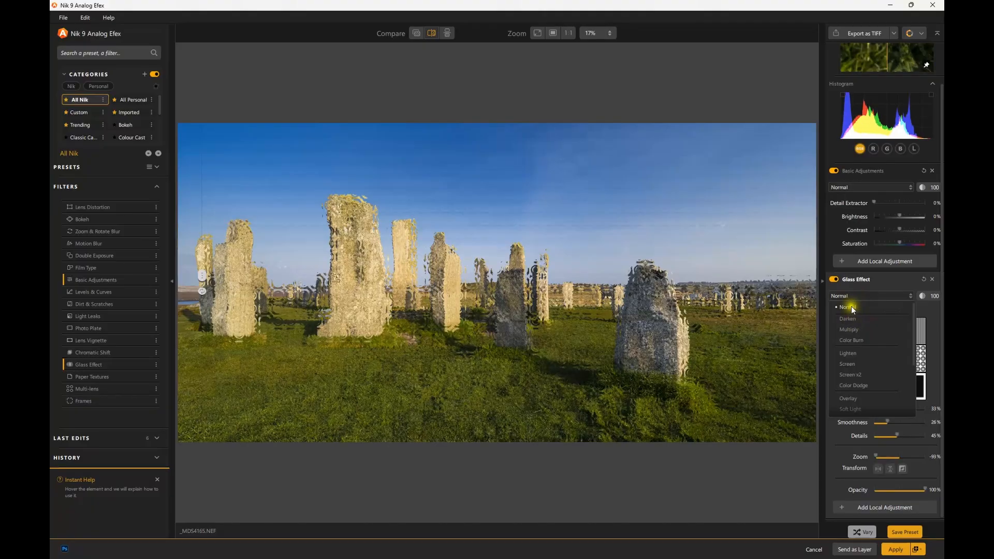
{"action": "scroll", "coordinate": [860, 388], "scroll_direction": "down", "scroll_amount": 2}
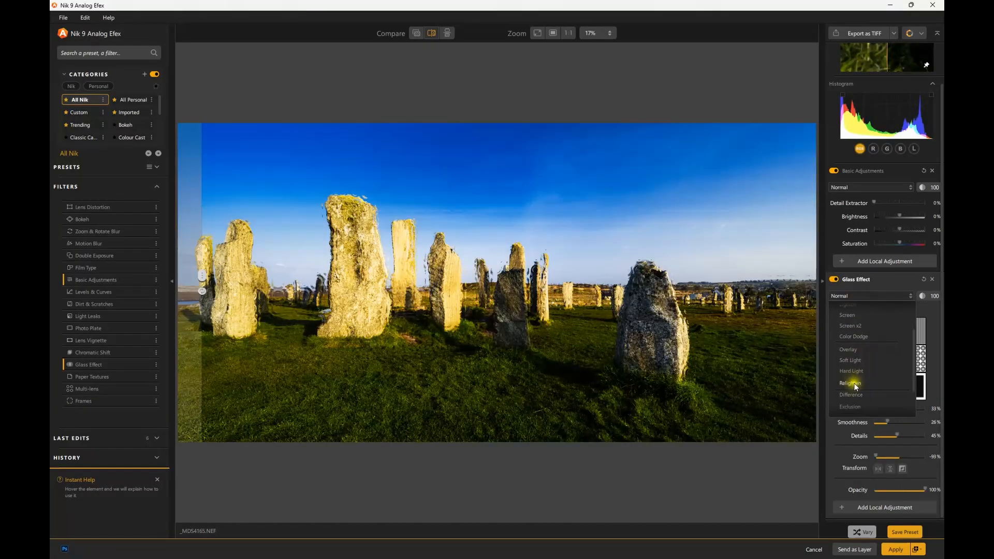
{"action": "scroll", "coordinate": [854, 383], "scroll_direction": "down", "scroll_amount": 1}
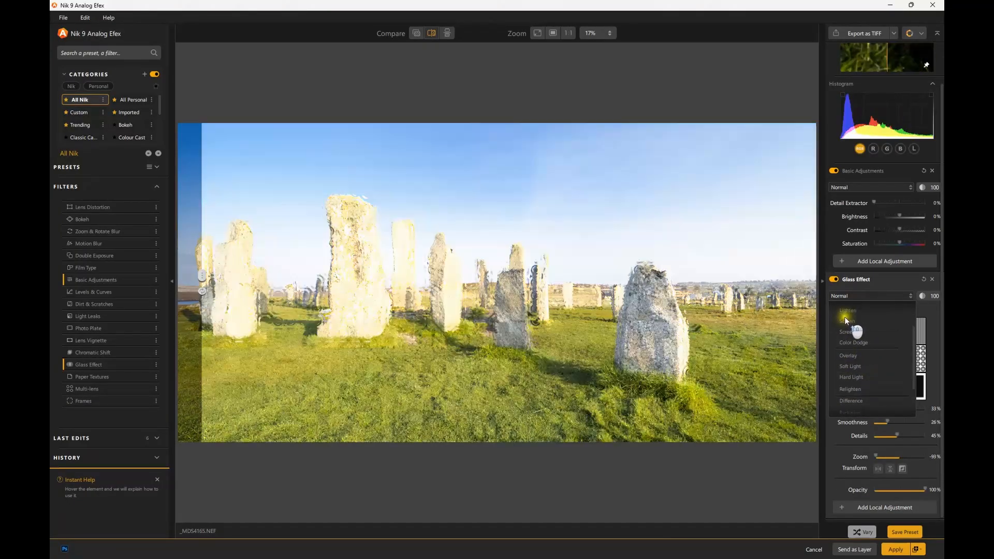
{"action": "scroll", "coordinate": [852, 297], "scroll_direction": "up", "scroll_amount": 3}
{"action": "scroll", "coordinate": [846, 310], "scroll_direction": "down", "scroll_amount": 2}
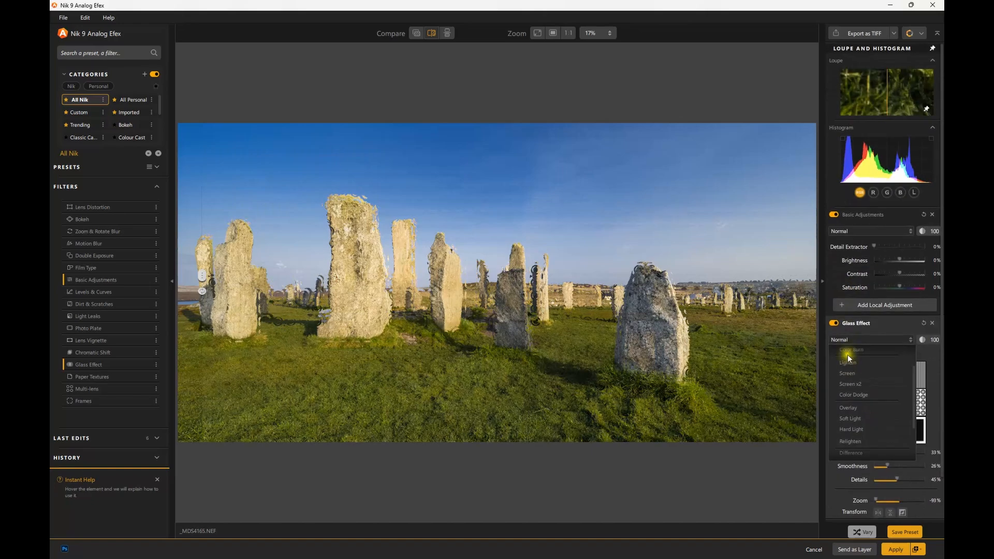